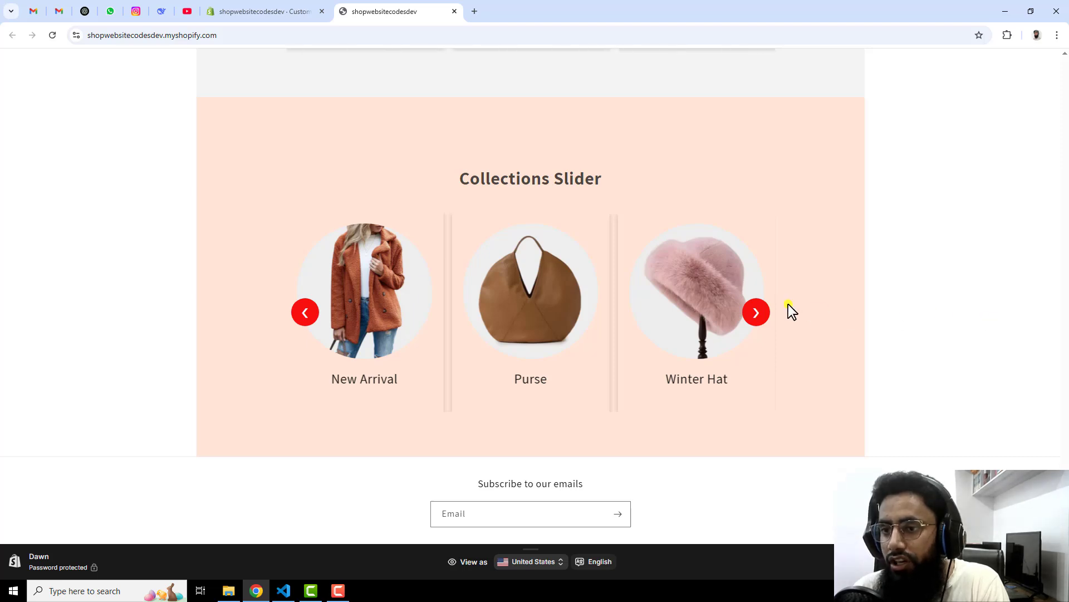
Step: Test the Collections Slider's forward arrow on the desktop storefront and in the mobile device view, then leave the developer tools
{"action": "left_click", "coordinate": [759, 315]}
{"action": "left_click", "coordinate": [759, 314]}
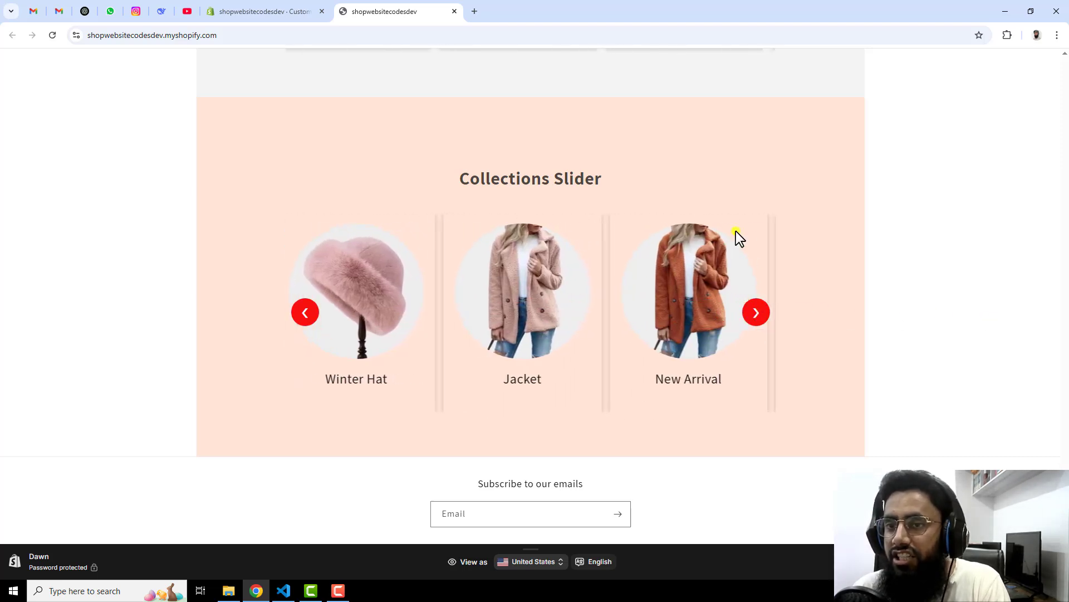
{"action": "right_click", "coordinate": [732, 169]}
{"action": "left_click", "coordinate": [777, 410]}
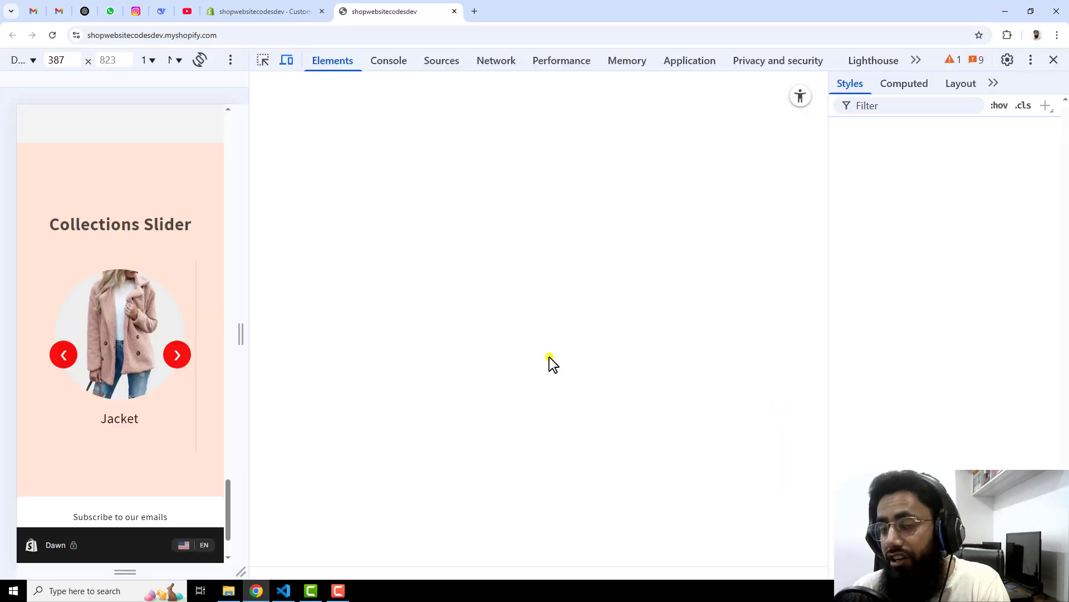
{"action": "left_click", "coordinate": [51, 36]}
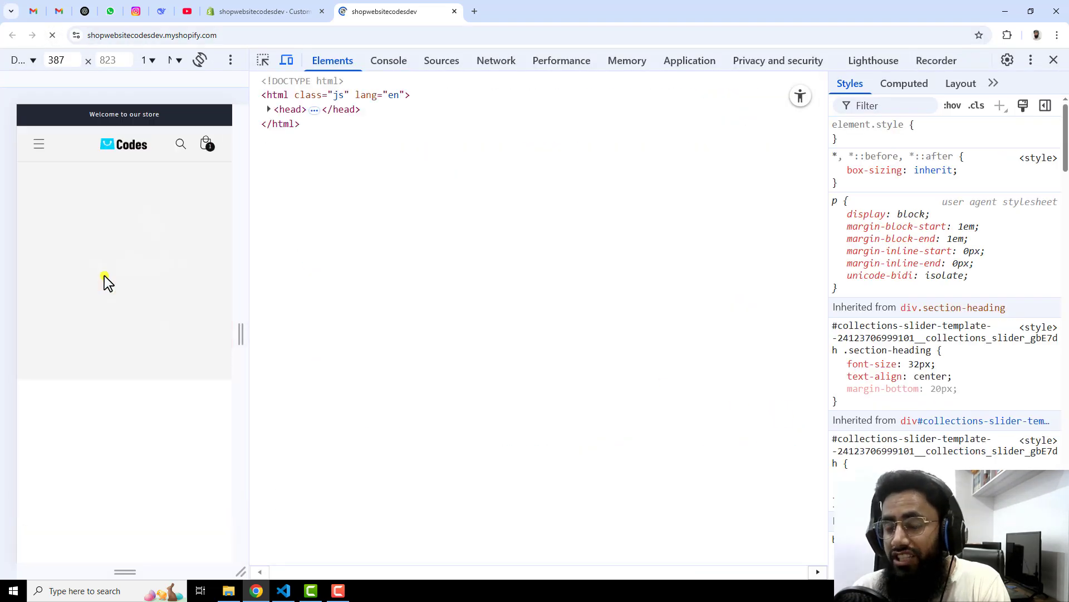
{"action": "left_click", "coordinate": [187, 367]}
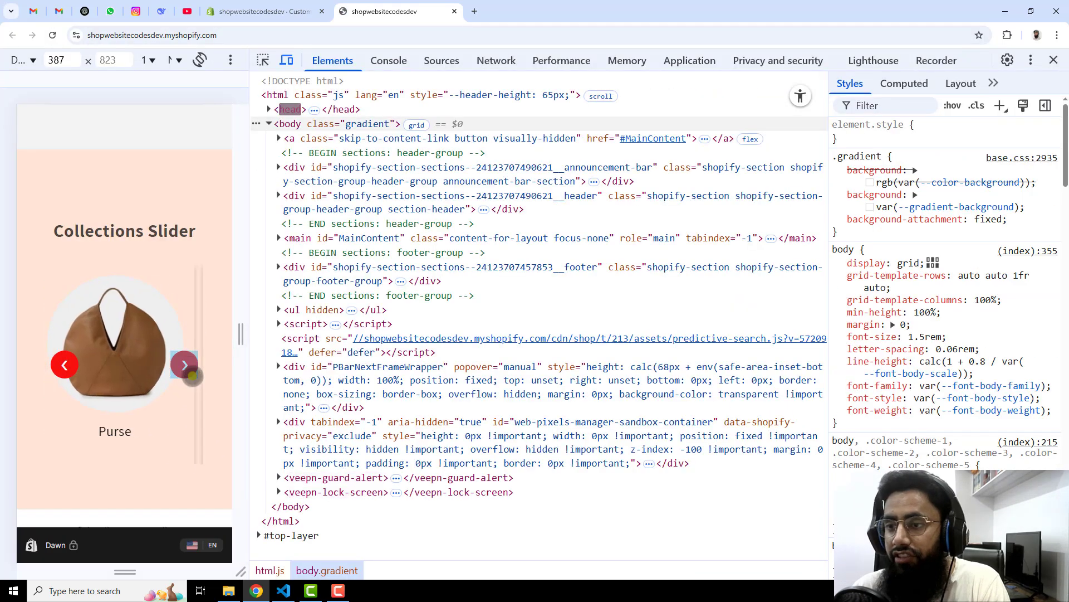
{"action": "left_click", "coordinate": [184, 365]}
{"action": "left_click", "coordinate": [184, 364]}
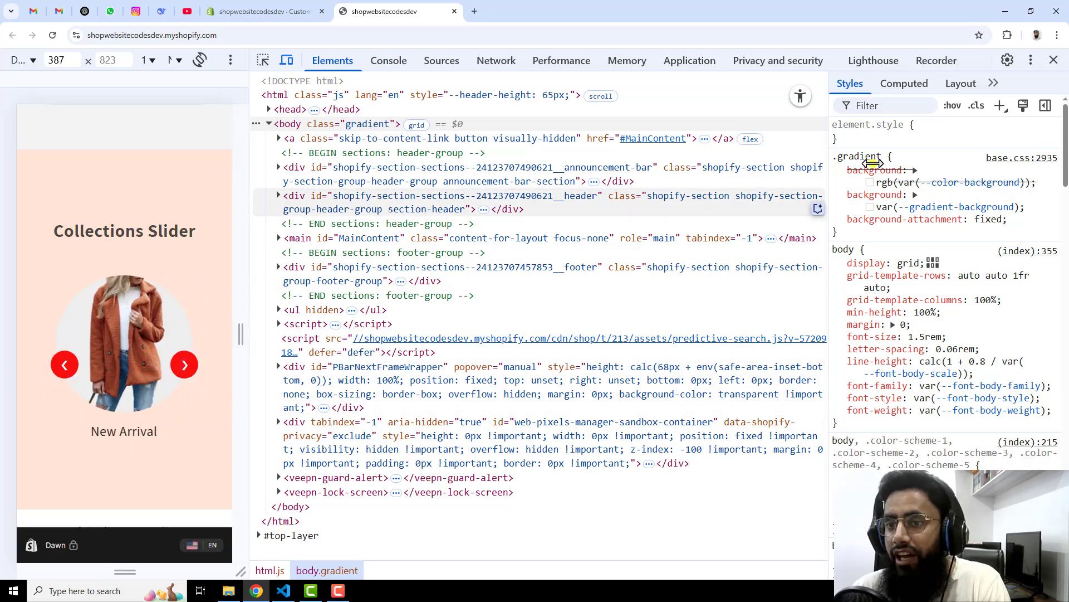
{"action": "left_click", "coordinate": [1054, 60]}
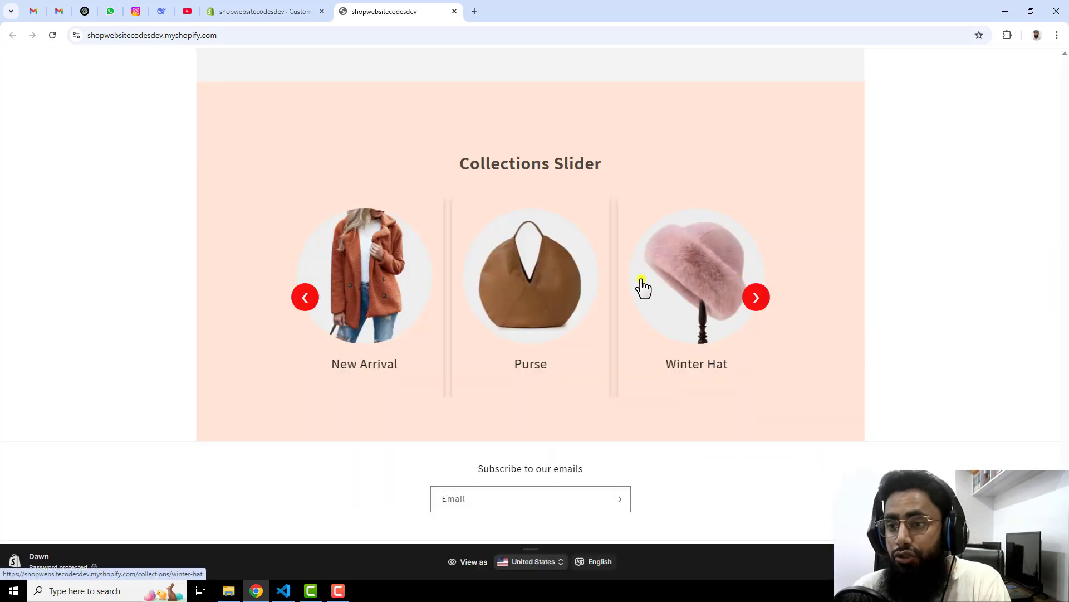
Step: Switch the storefront's pricing table to Yearly and advance the Videos Slider to check both sections
{"action": "scroll", "coordinate": [944, 326], "scroll_direction": "up", "scroll_amount": 1}
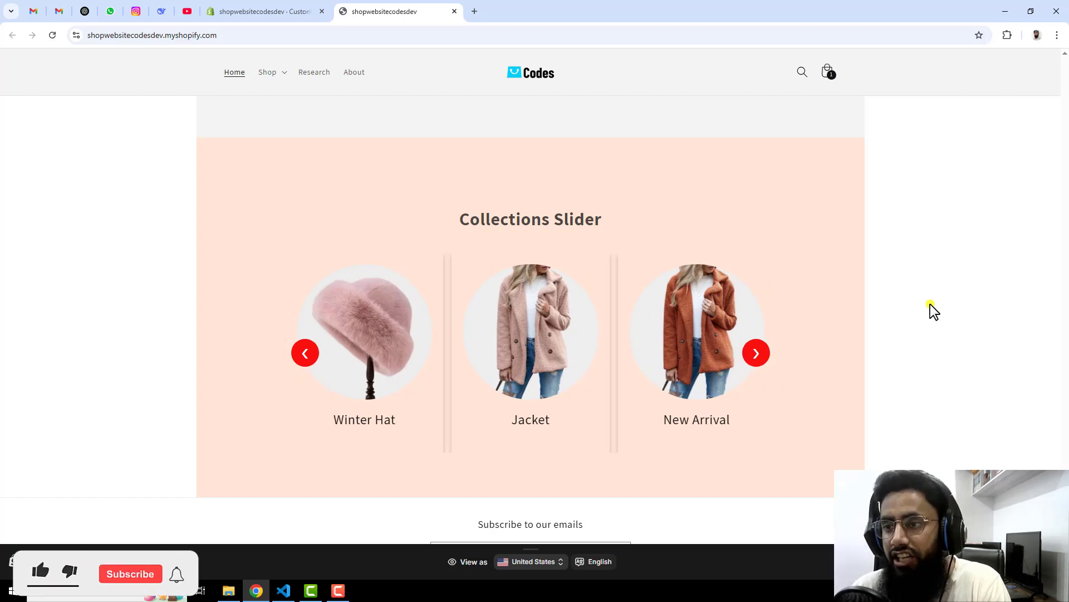
{"action": "scroll", "coordinate": [923, 303], "scroll_direction": "up", "scroll_amount": 6}
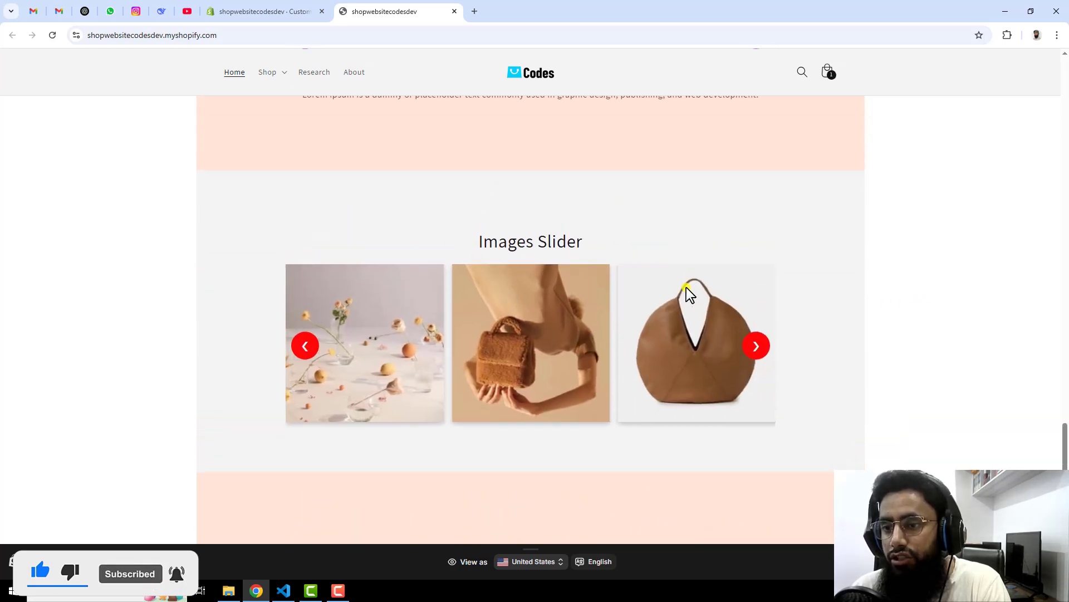
{"action": "scroll", "coordinate": [686, 287], "scroll_direction": "up", "scroll_amount": 10}
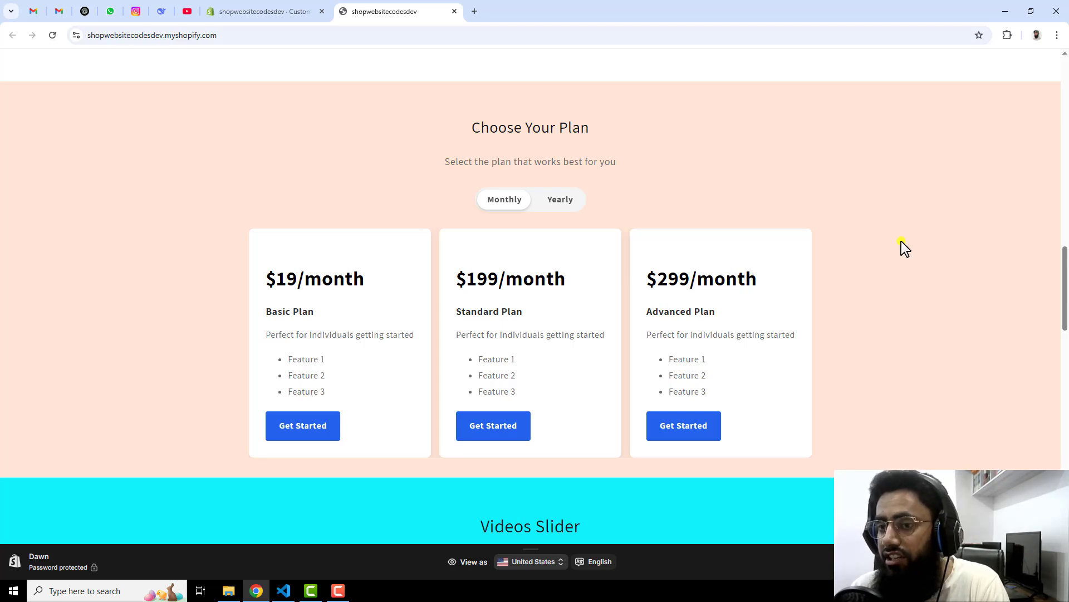
{"action": "left_click", "coordinate": [555, 209]}
{"action": "scroll", "coordinate": [879, 253], "scroll_direction": "down", "scroll_amount": 7}
{"action": "scroll", "coordinate": [817, 253], "scroll_direction": "down", "scroll_amount": 1}
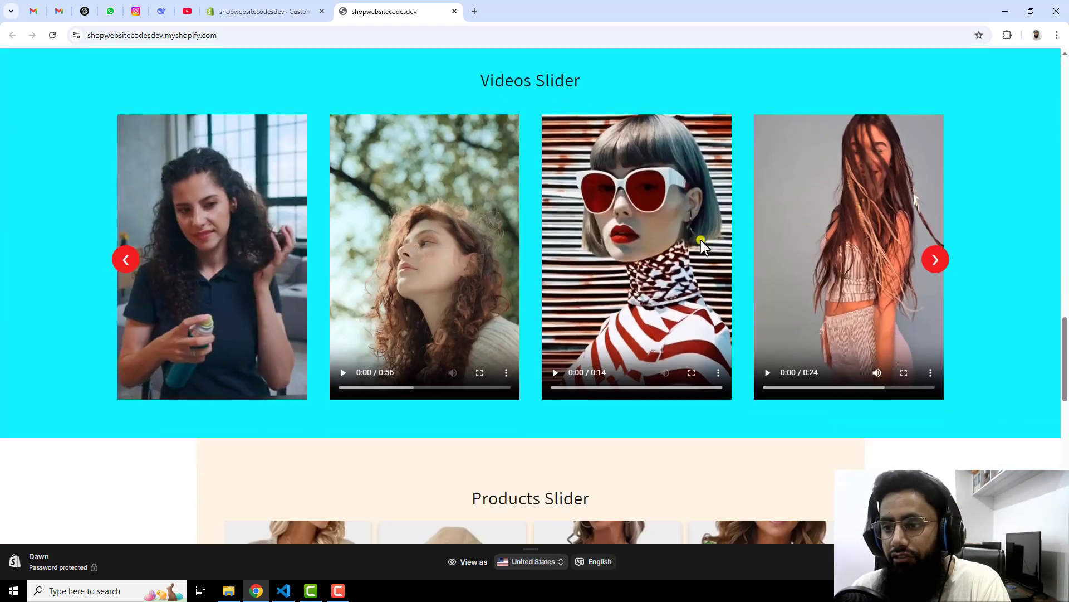
{"action": "left_click", "coordinate": [932, 263]}
{"action": "left_click", "coordinate": [933, 262]}
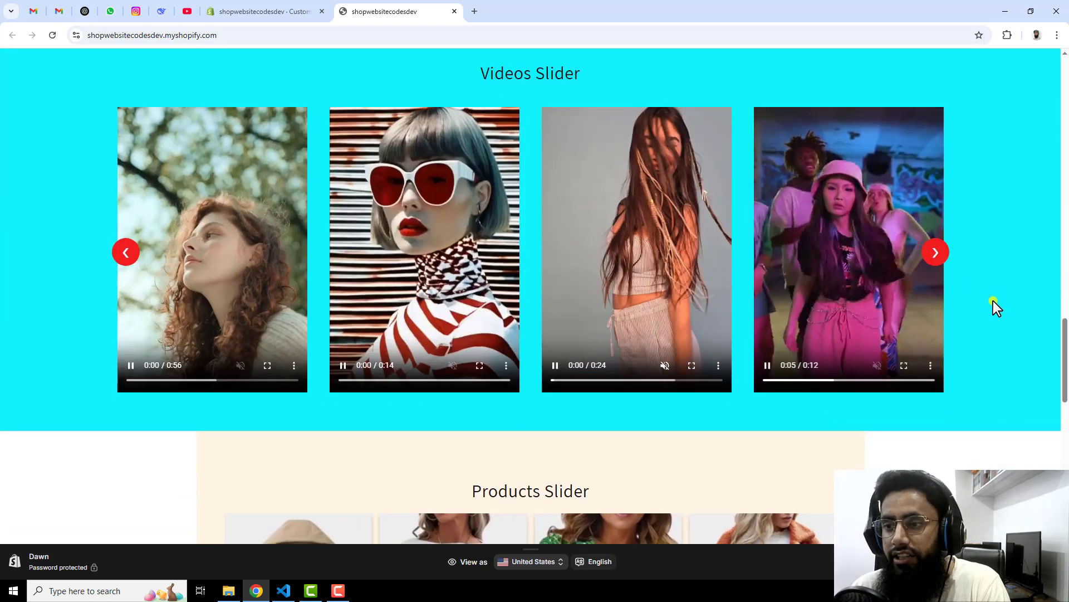
Step: Review the home page's Products, Testimonials and Images sliders and the Collections Carousel
{"action": "scroll", "coordinate": [994, 305], "scroll_direction": "down", "scroll_amount": 6}
{"action": "scroll", "coordinate": [725, 359], "scroll_direction": "down", "scroll_amount": 5}
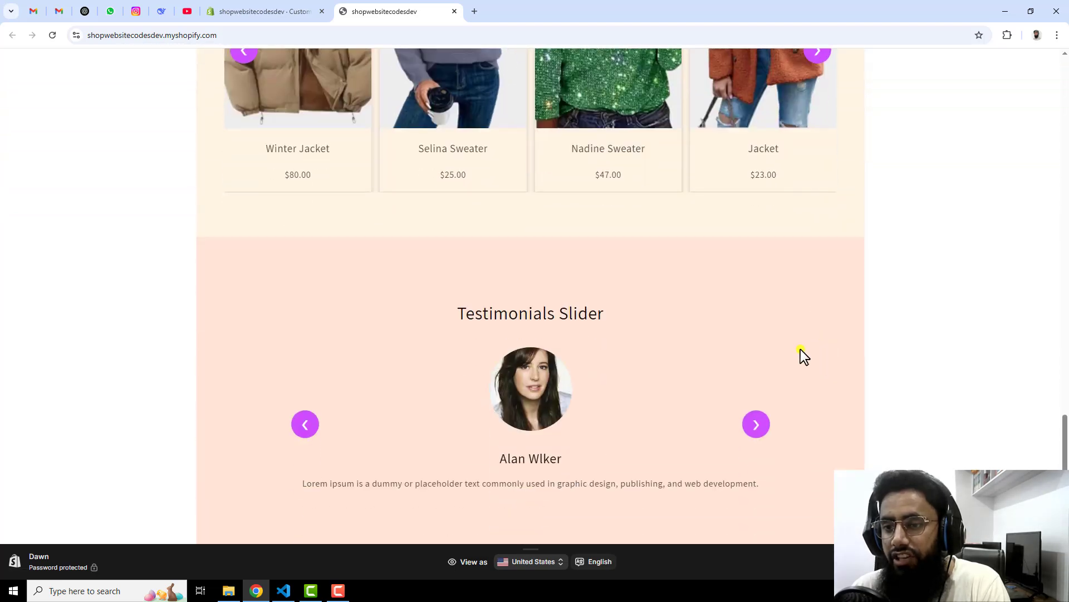
{"action": "scroll", "coordinate": [725, 353], "scroll_direction": "down", "scroll_amount": 8}
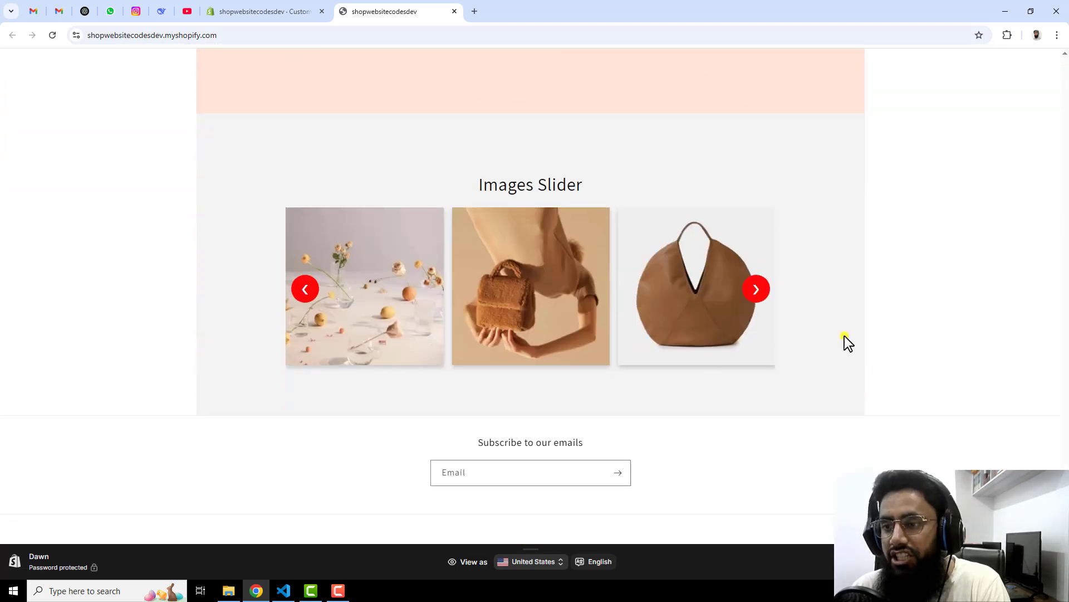
{"action": "scroll", "coordinate": [914, 335], "scroll_direction": "up", "scroll_amount": 20}
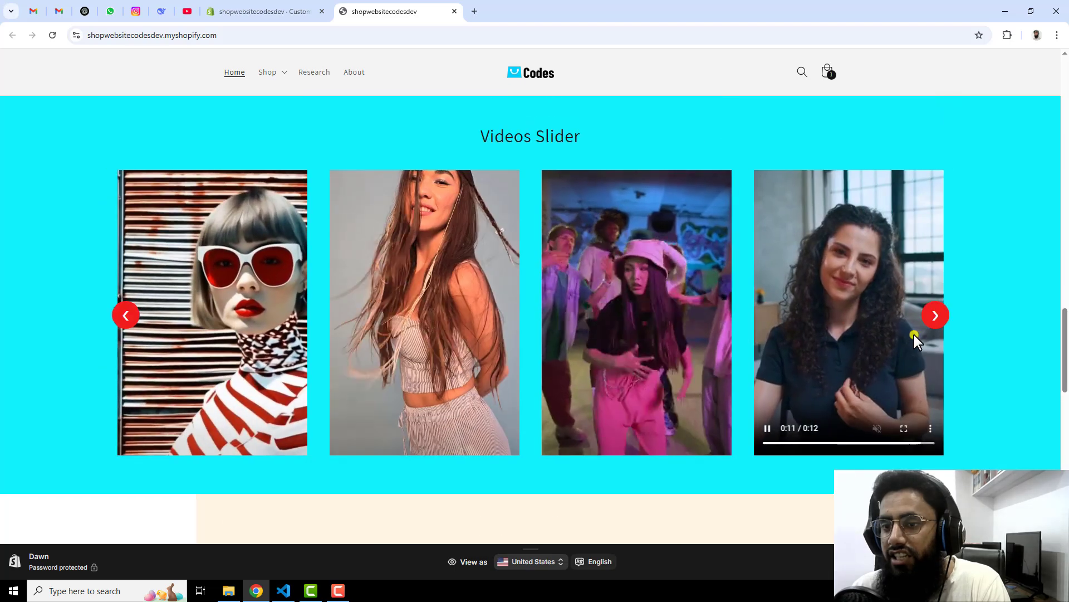
{"action": "scroll", "coordinate": [914, 335], "scroll_direction": "up", "scroll_amount": 10}
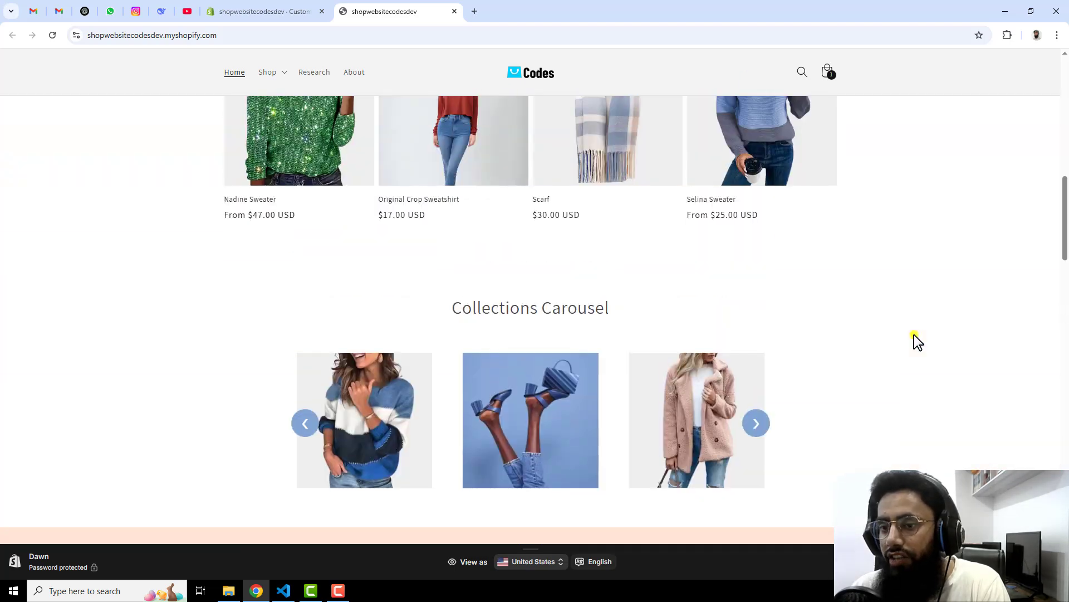
{"action": "scroll", "coordinate": [912, 337], "scroll_direction": "down", "scroll_amount": 3}
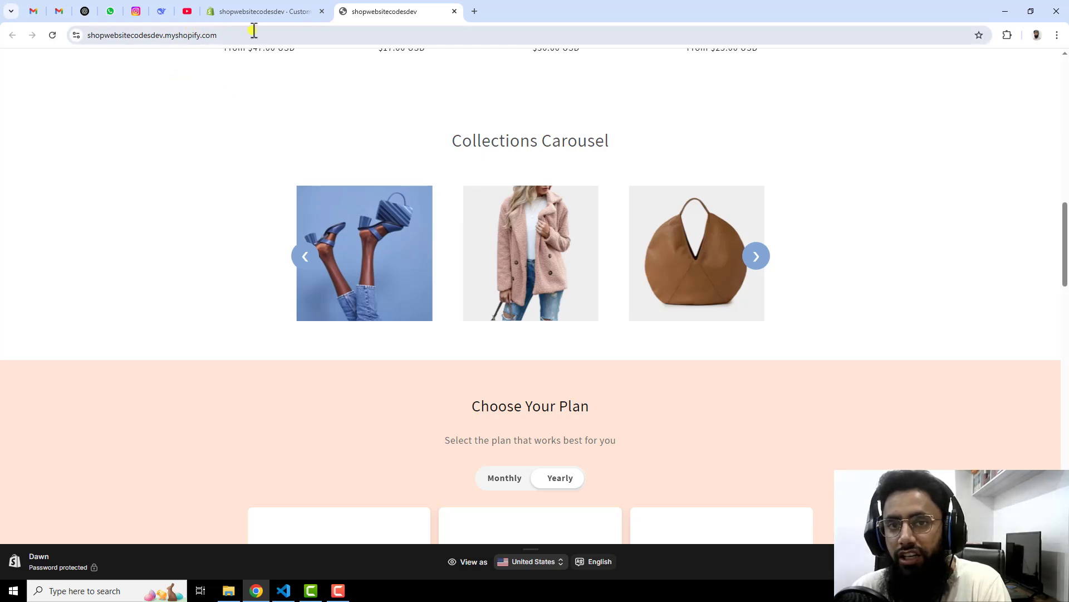
Step: Remove the Collections Slider section from the home page template in the theme editor, save the change and exit to Themes
{"action": "left_click", "coordinate": [289, 19]}
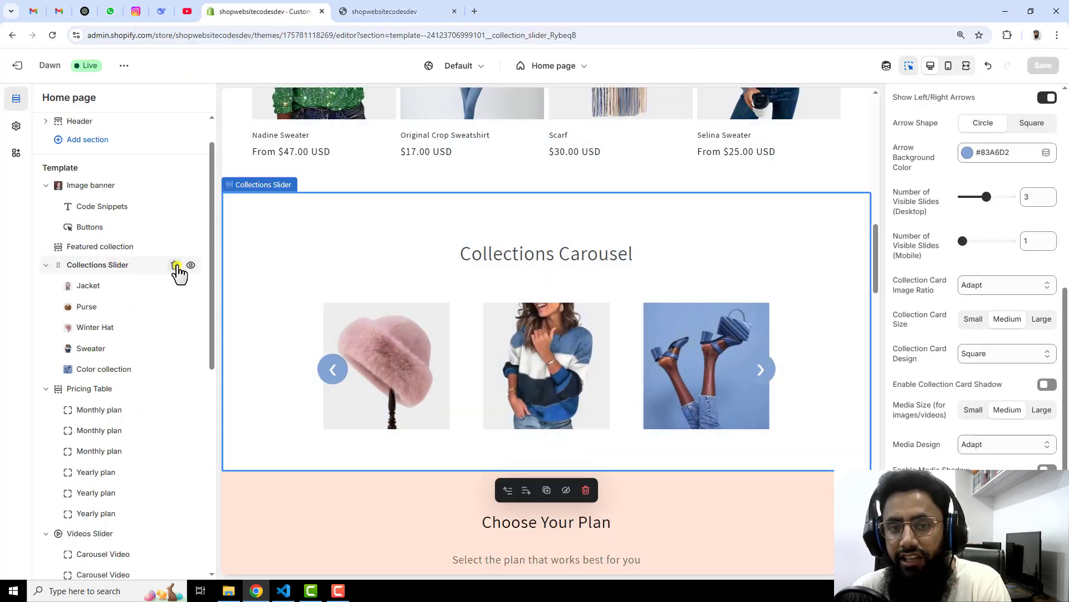
{"action": "left_click", "coordinate": [176, 266]}
{"action": "left_click", "coordinate": [1044, 65]}
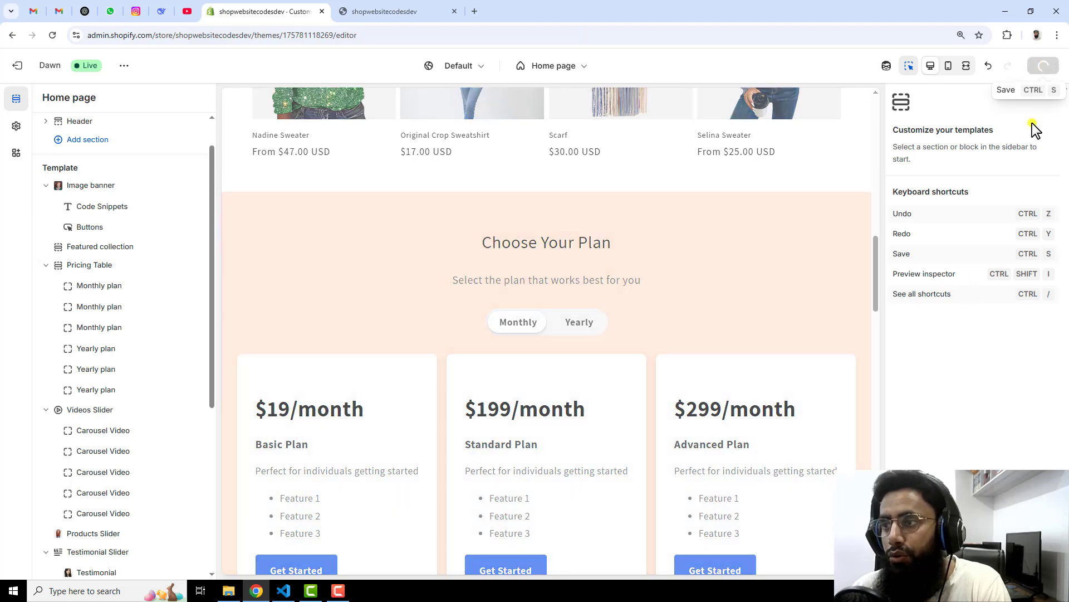
{"action": "left_click", "coordinate": [16, 73]}
{"action": "key", "text": "Escape"}
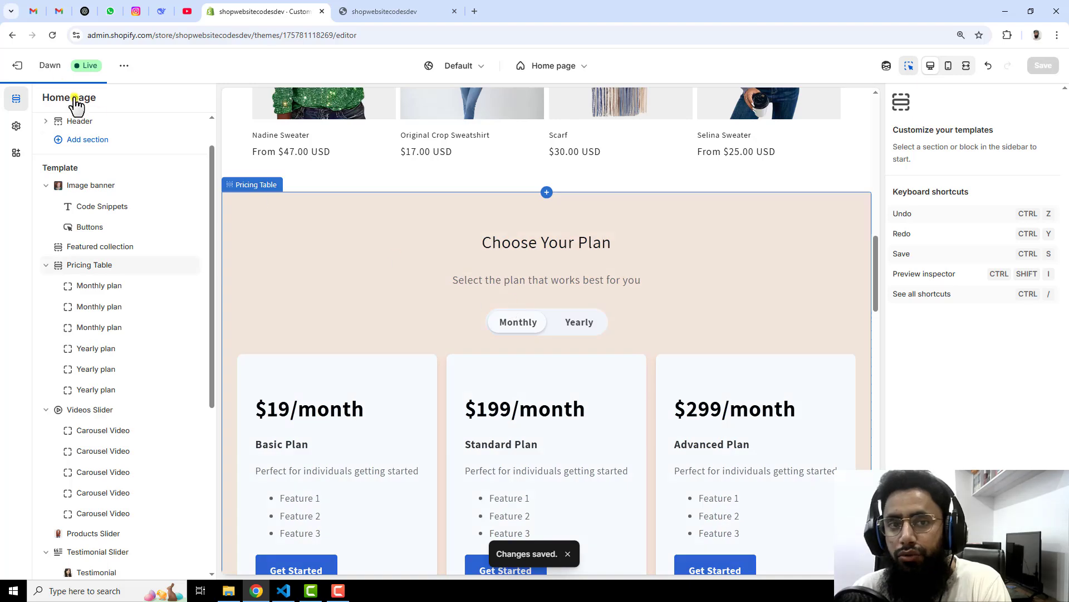
{"action": "left_click", "coordinate": [18, 65]}
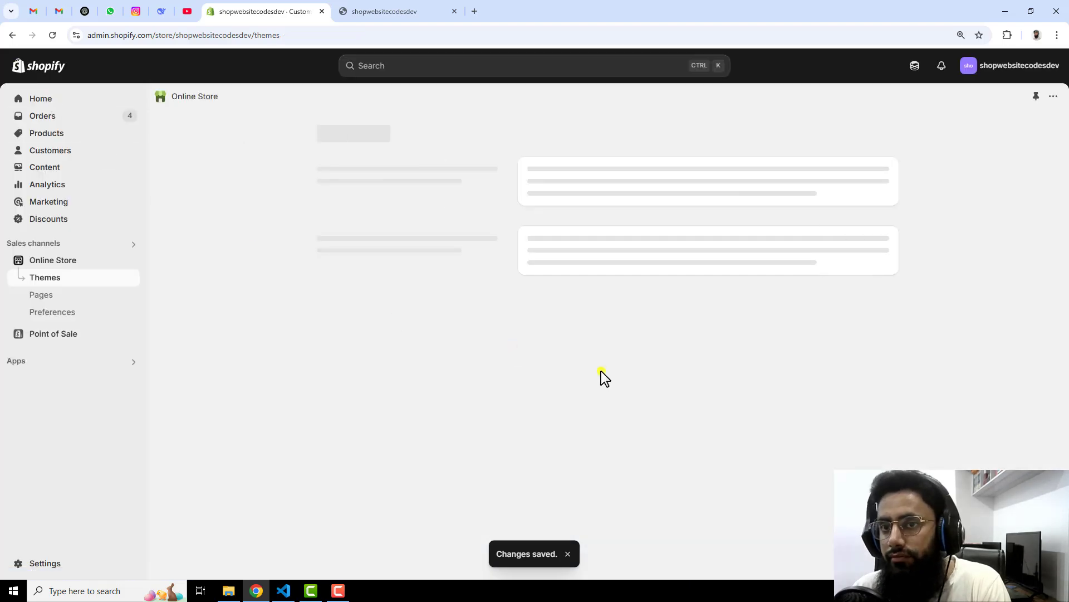
Step: Open the code of the current Dawn theme and close the images-slider.liquid file
{"action": "left_click", "coordinate": [425, 10]}
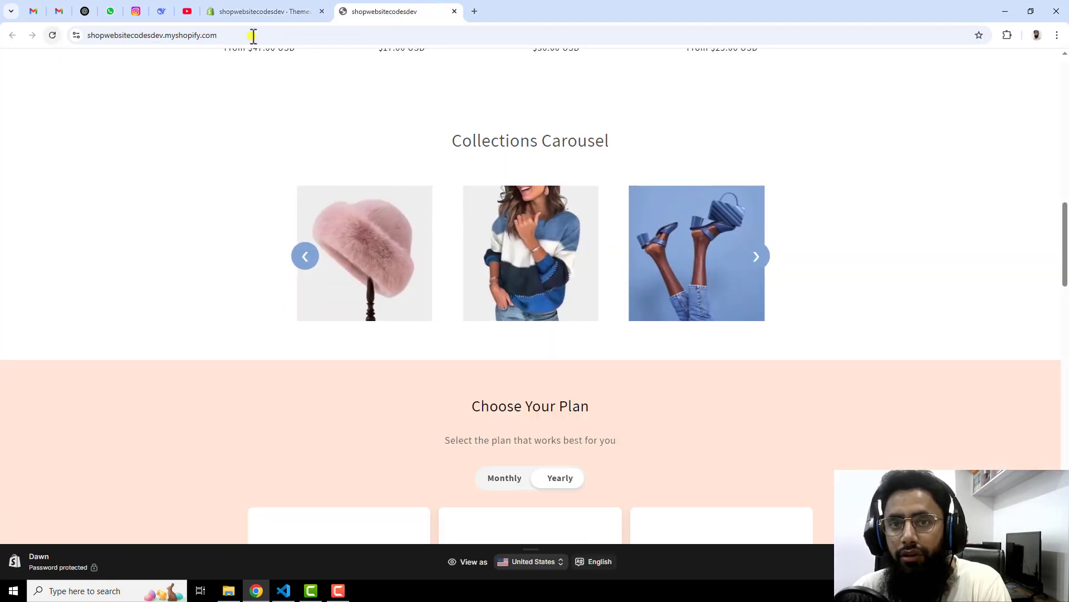
{"action": "left_click", "coordinate": [279, 13]}
{"action": "left_click", "coordinate": [814, 406]}
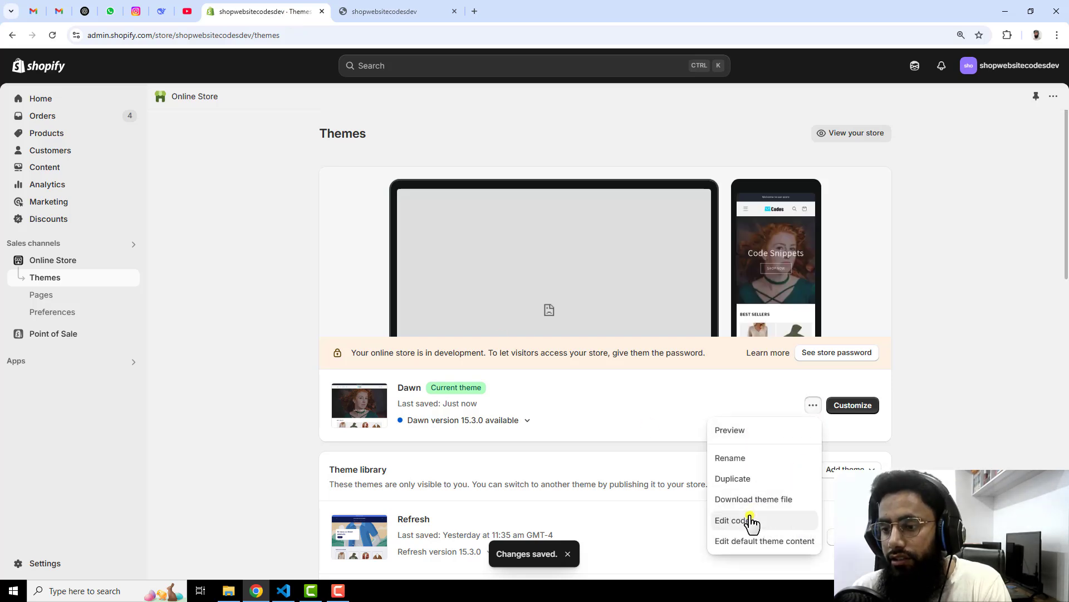
{"action": "left_click", "coordinate": [746, 518]}
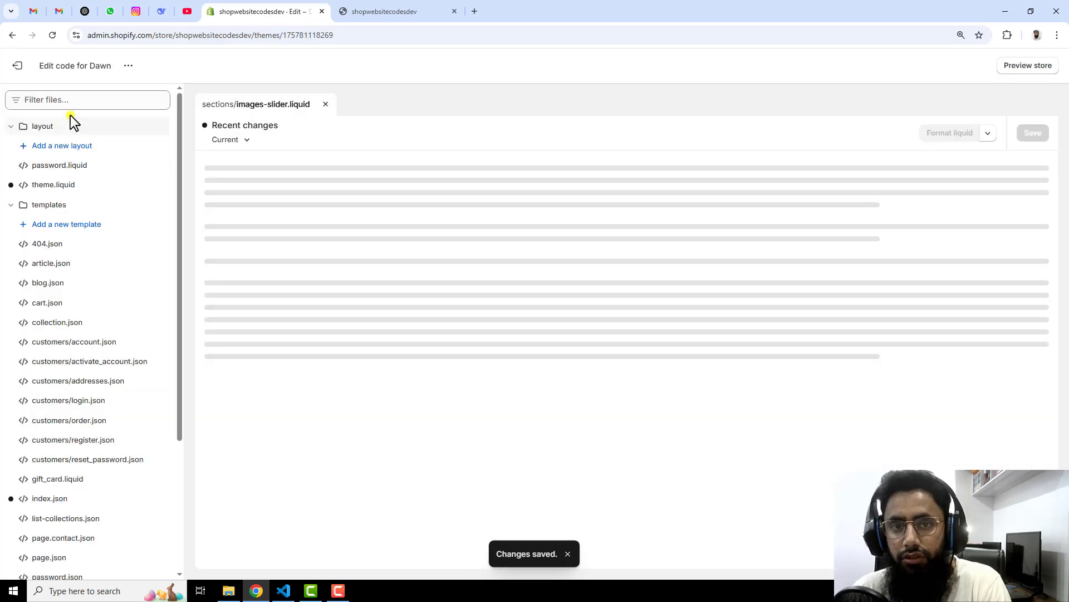
{"action": "left_click", "coordinate": [326, 104]}
Step: Filter the theme files by "slider", delete sections/collection-slider.liquid and exit the code editor
{"action": "left_click", "coordinate": [127, 97]}
{"action": "type", "text": "slider"}
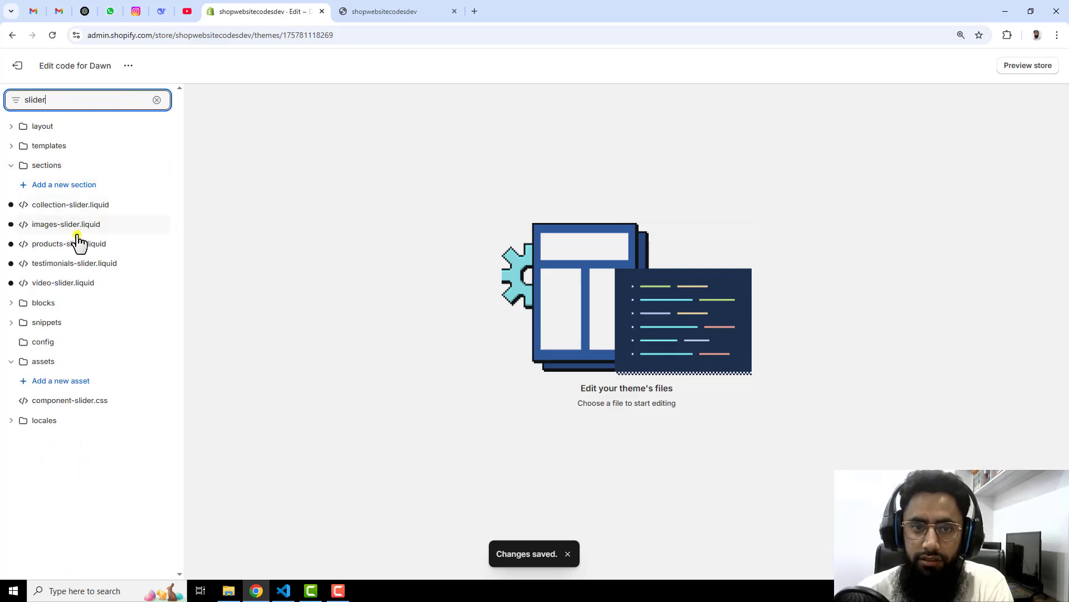
{"action": "left_click", "coordinate": [71, 206]}
{"action": "left_click", "coordinate": [145, 205]}
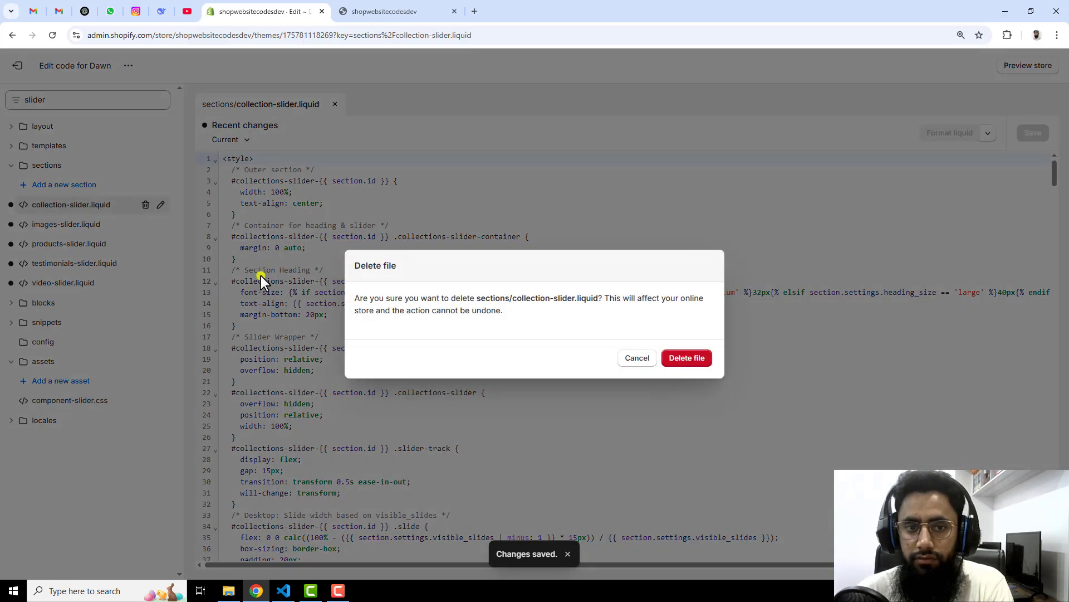
{"action": "left_click", "coordinate": [662, 359]}
{"action": "left_click", "coordinate": [16, 66]}
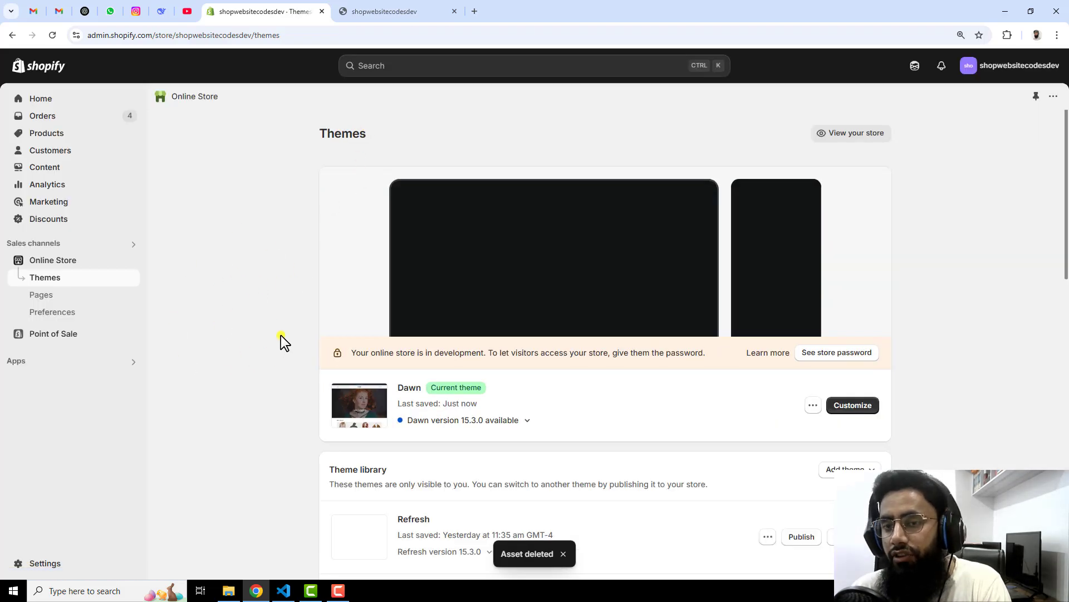
Step: Reload the storefront home page and check the area between the featured products and the pricing table
{"action": "left_click", "coordinate": [406, 11]}
{"action": "left_click", "coordinate": [52, 35]}
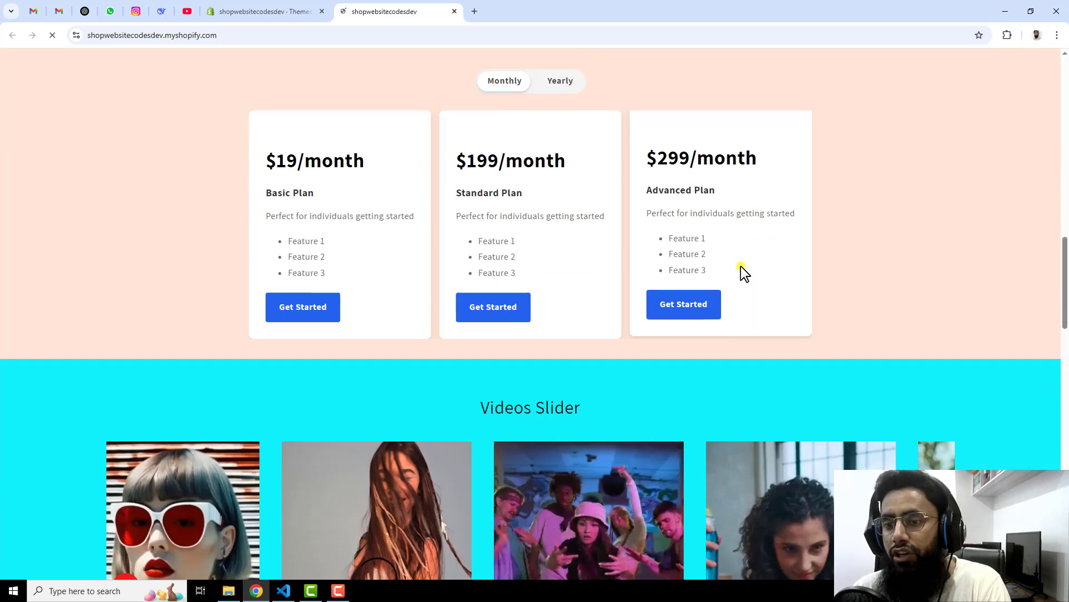
{"action": "scroll", "coordinate": [742, 272], "scroll_direction": "up", "scroll_amount": 8}
{"action": "scroll", "coordinate": [597, 310], "scroll_direction": "down", "scroll_amount": 5}
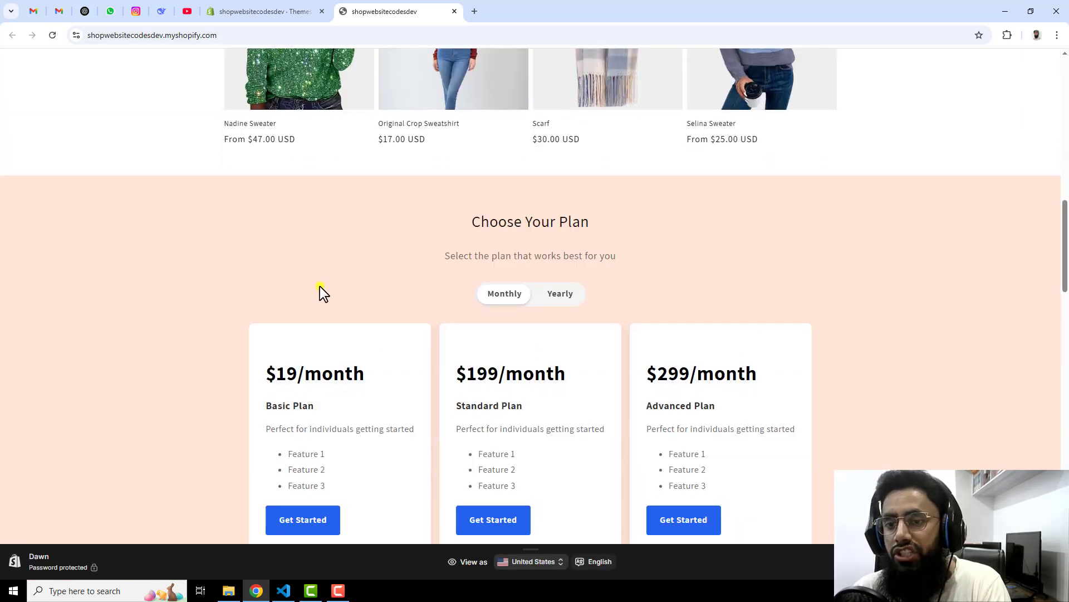
Step: Return to the Shopify admin's Themes page and reopen the Dawn theme's code for editing
{"action": "left_click", "coordinate": [292, 17]}
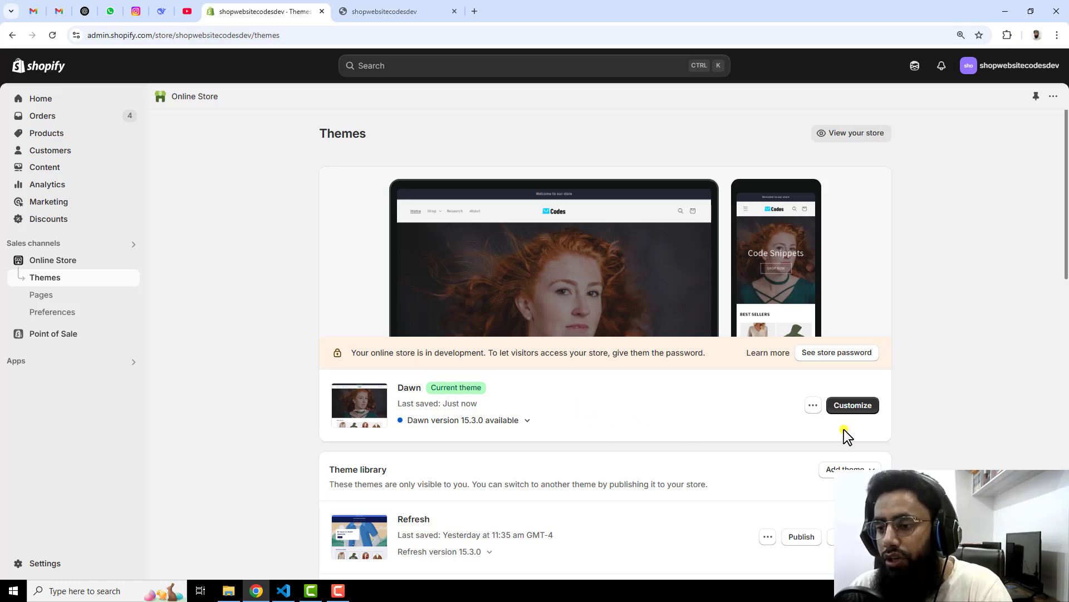
{"action": "left_click", "coordinate": [812, 406]}
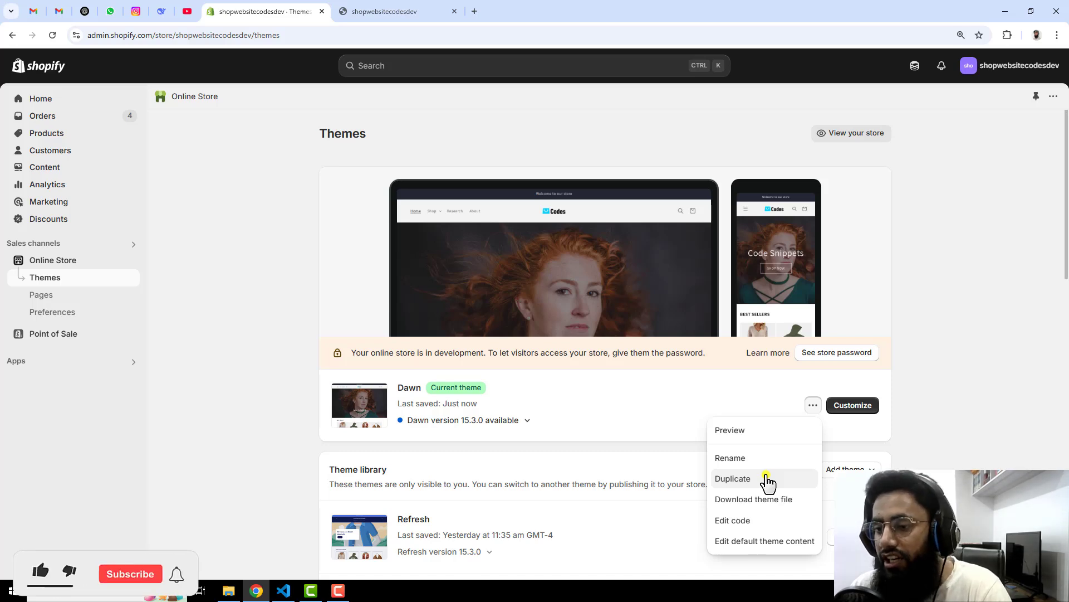
{"action": "left_click", "coordinate": [647, 407]}
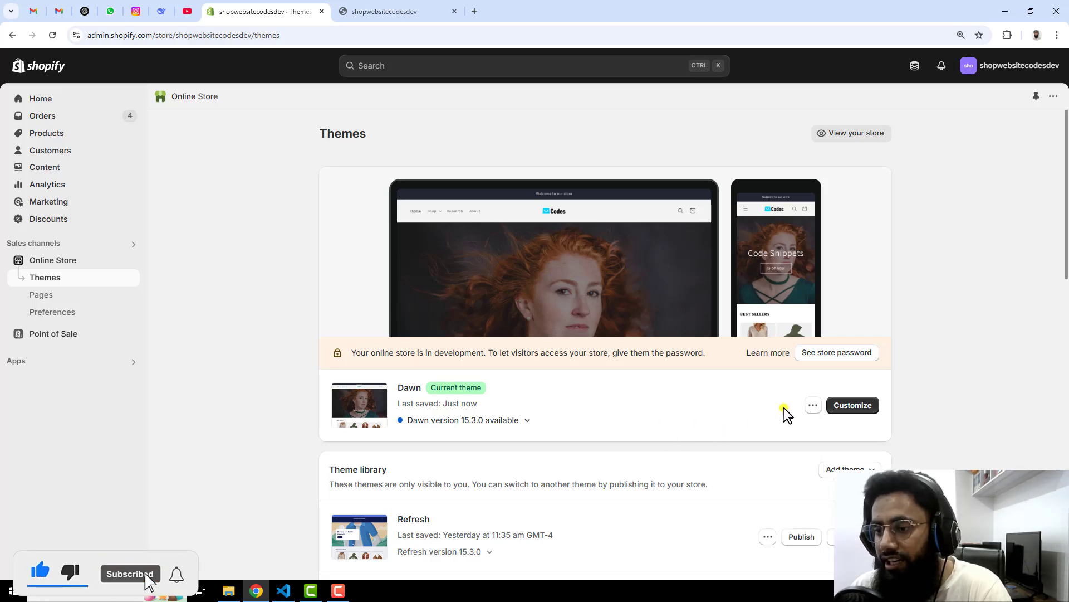
{"action": "left_click", "coordinate": [812, 407]}
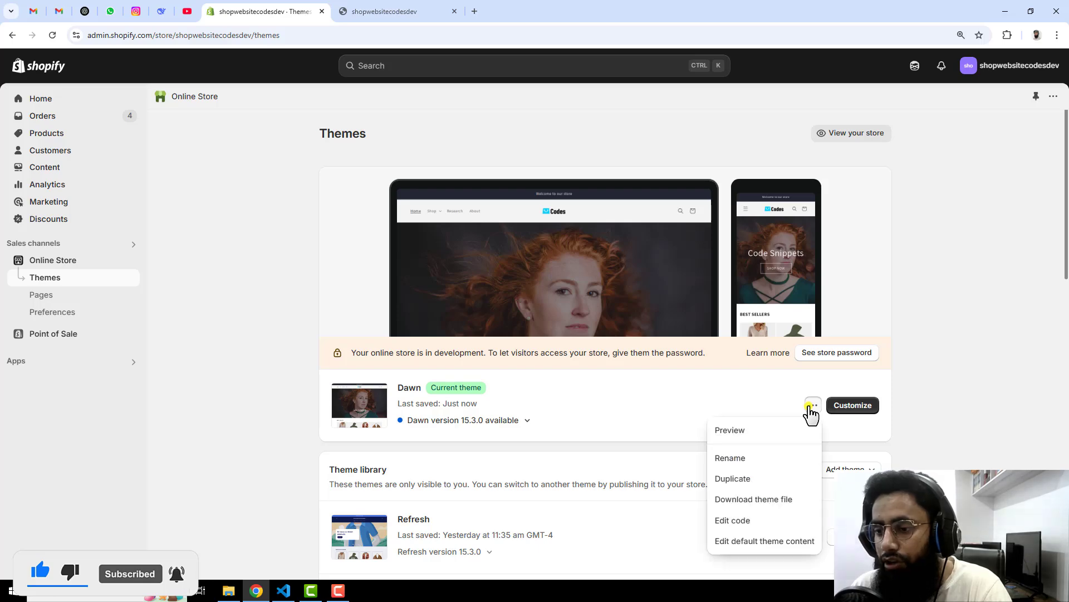
{"action": "left_click", "coordinate": [731, 519]}
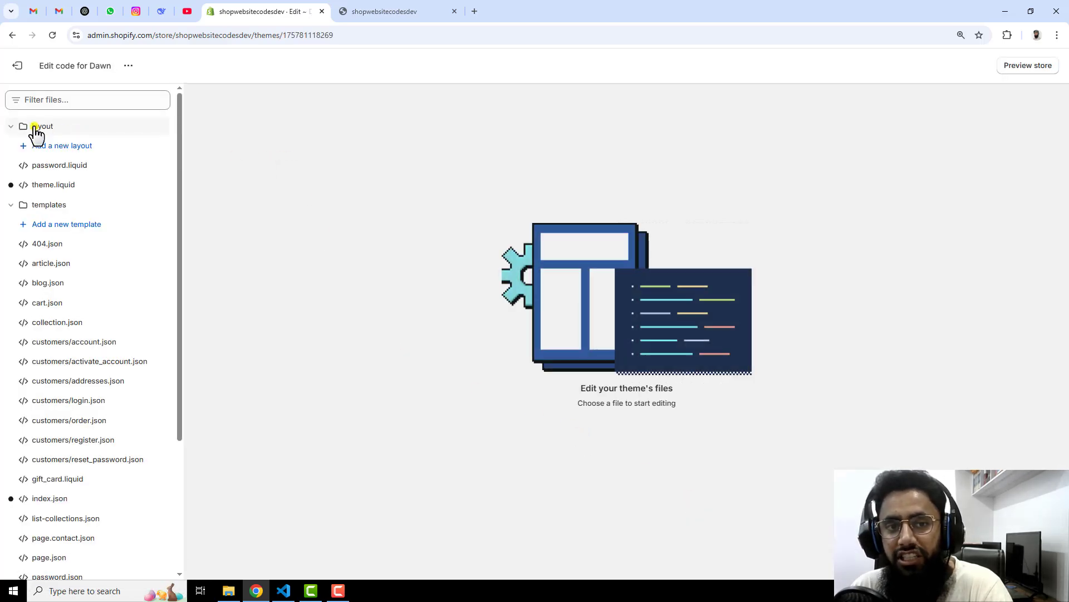
Step: Collapse the layout and templates folders and expand the sections folder in the file list
{"action": "left_click", "coordinate": [37, 126]}
{"action": "left_click", "coordinate": [49, 147]}
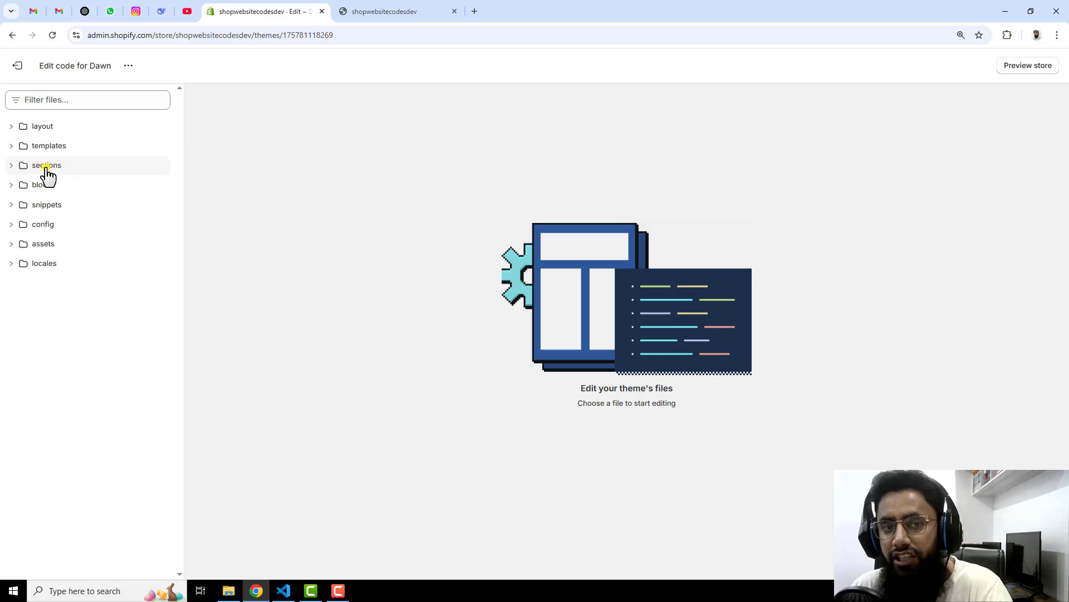
{"action": "left_click", "coordinate": [62, 168]}
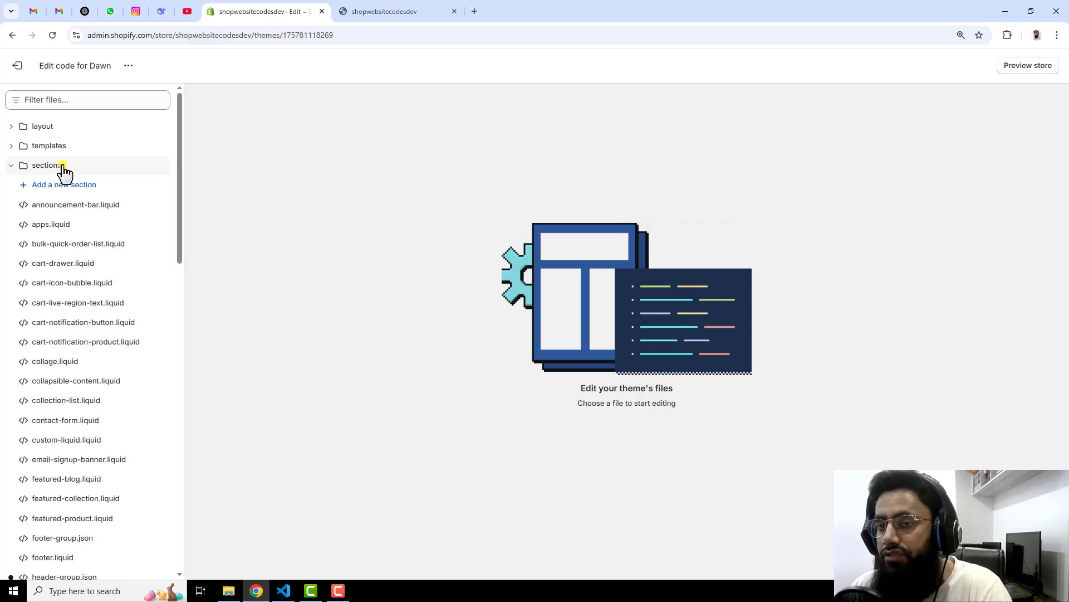
Step: Create a new liquid section file named collections-slider in the theme's sections folder
{"action": "left_click", "coordinate": [68, 186]}
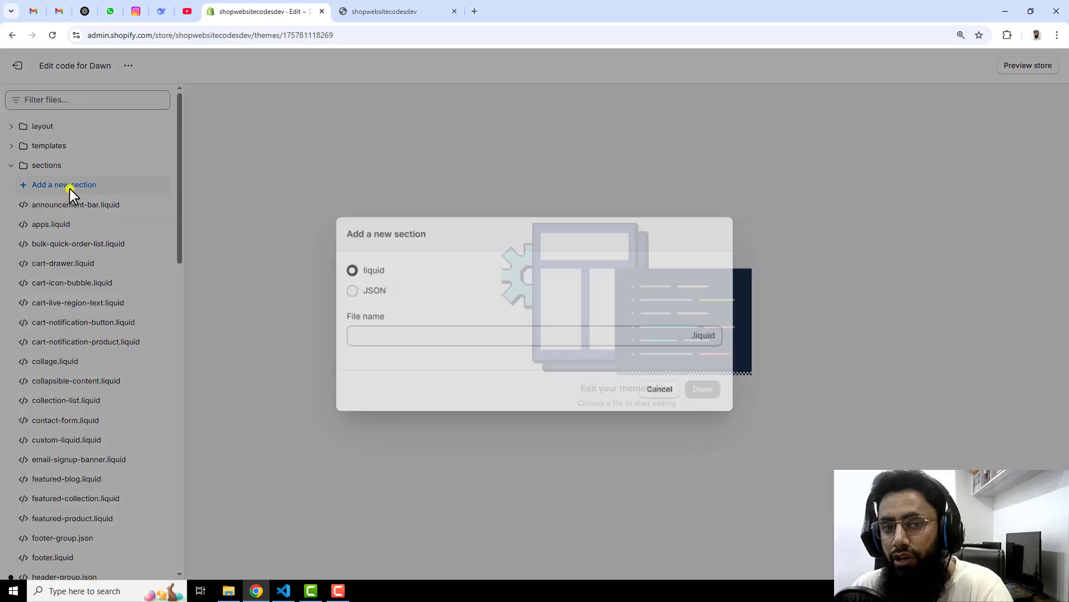
{"action": "left_click", "coordinate": [423, 331]}
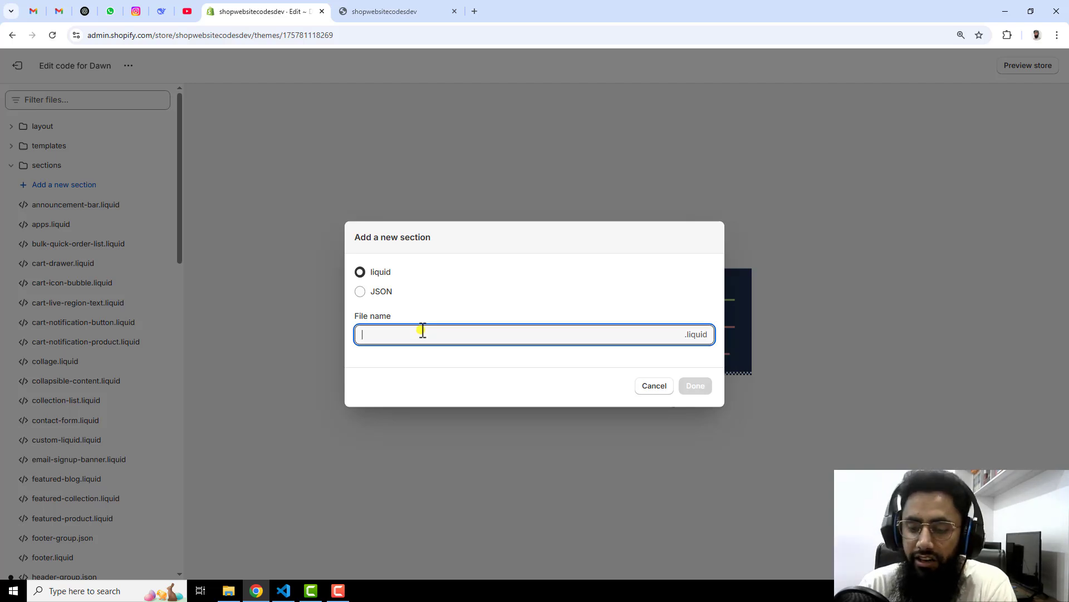
{"action": "type", "text": "collections"}
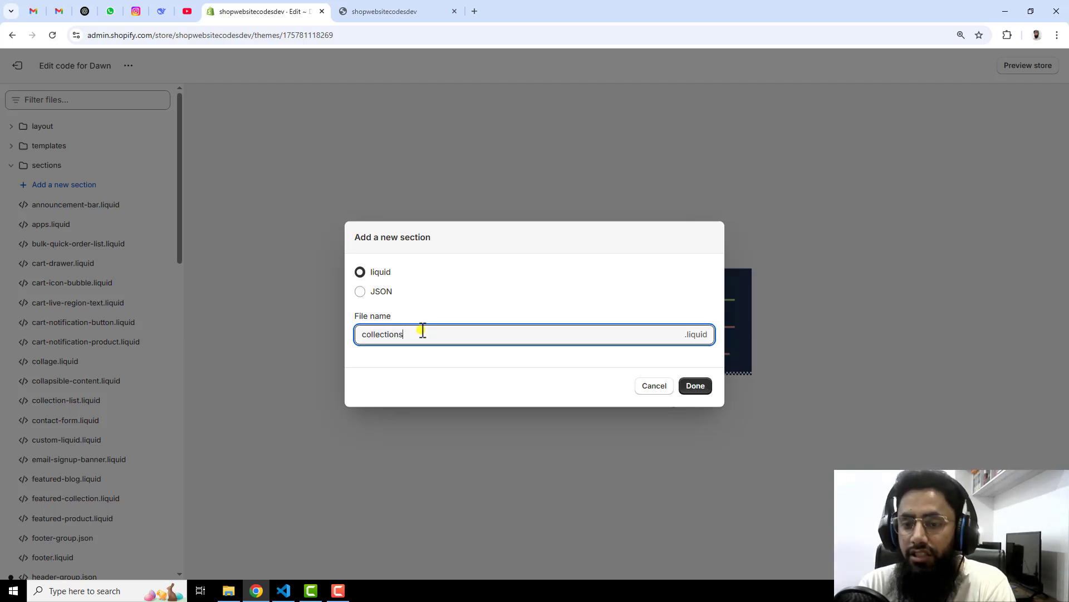
{"action": "type", "text": "-slider"}
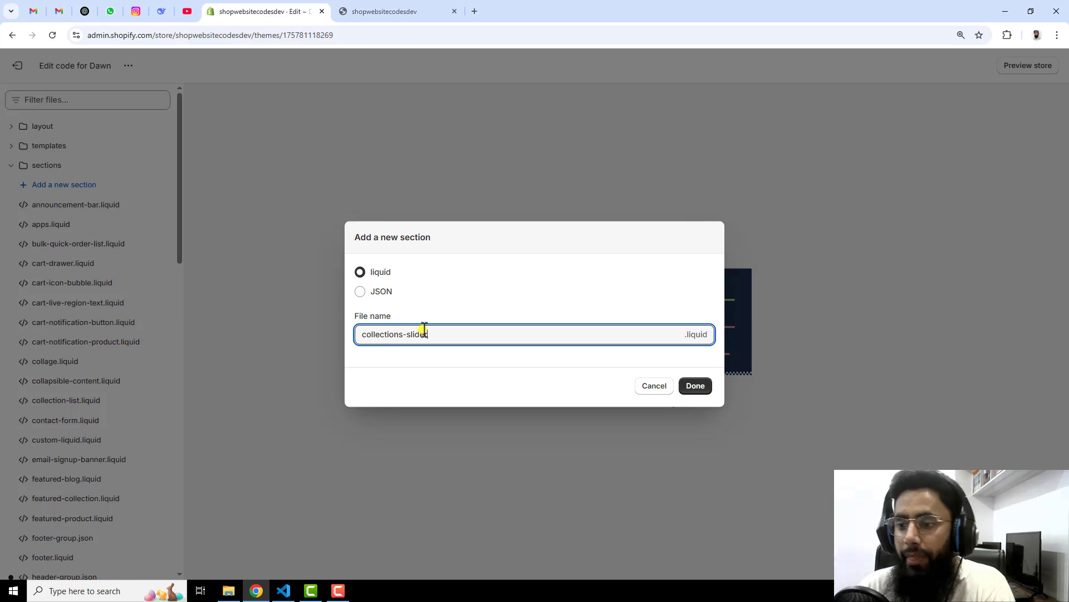
{"action": "left_click", "coordinate": [695, 386]}
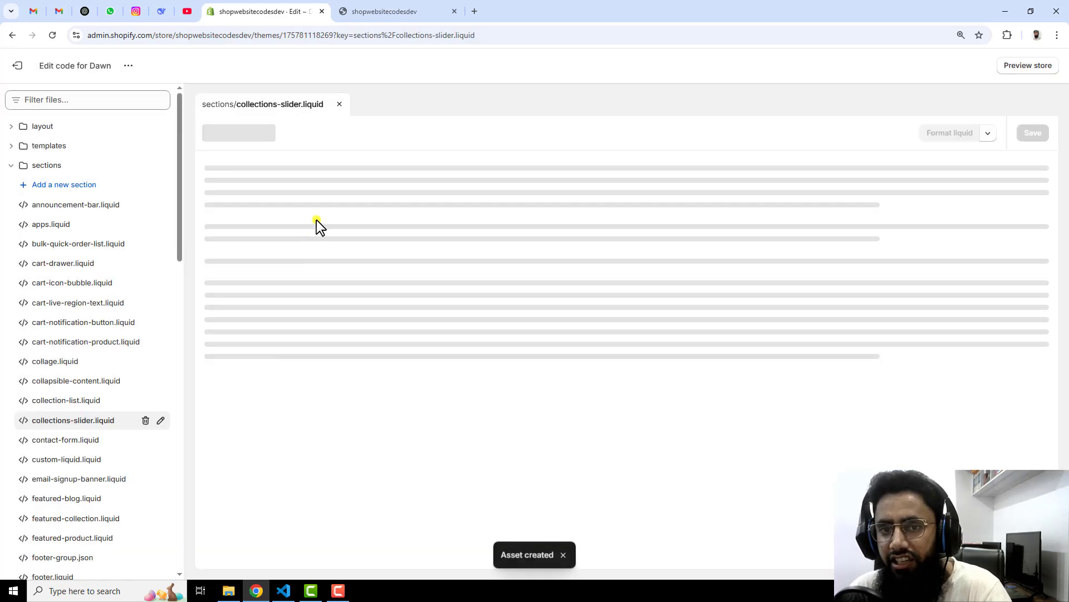
Step: Replace the default code in collections-slider.liquid with the full contents of collections slider.txt from VS Code and save the file
{"action": "left_click_drag", "start_coordinate": [283, 216], "coordinate": [202, 167]}
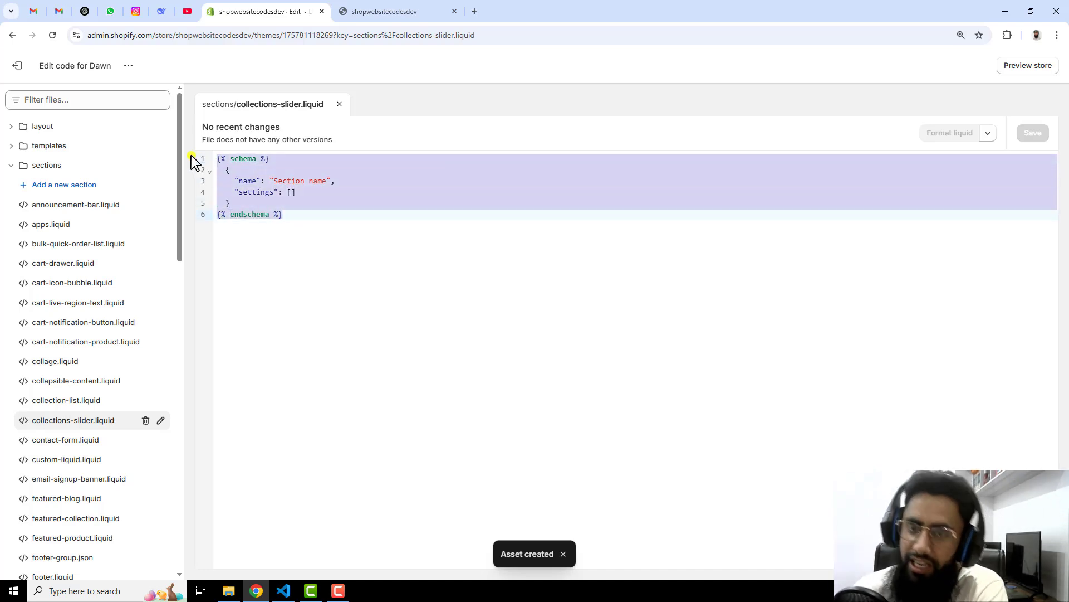
{"action": "key", "text": "BackSpace"}
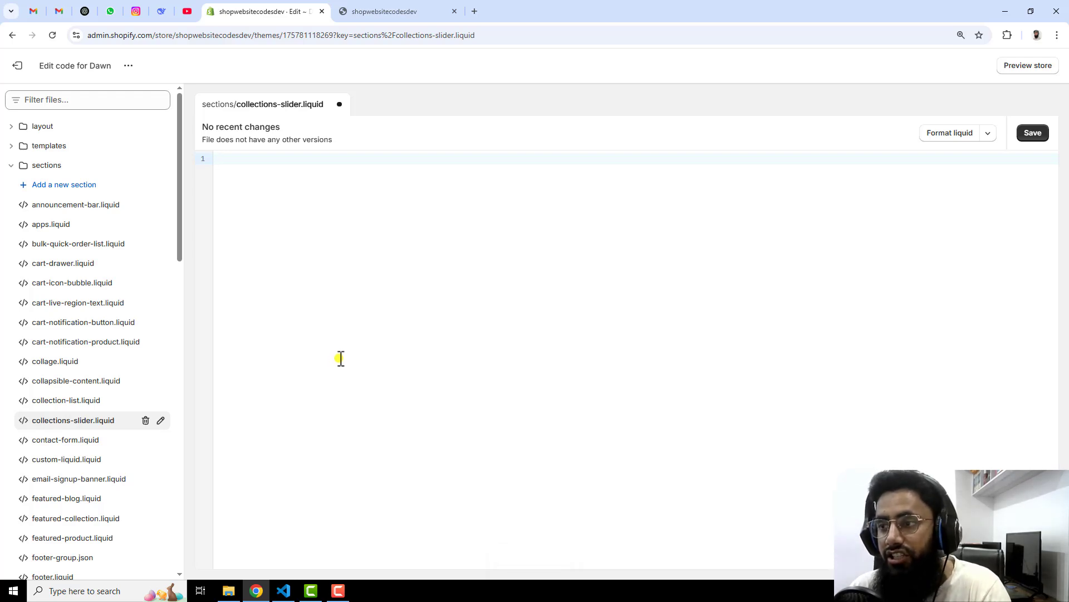
{"action": "left_click", "coordinate": [285, 592]}
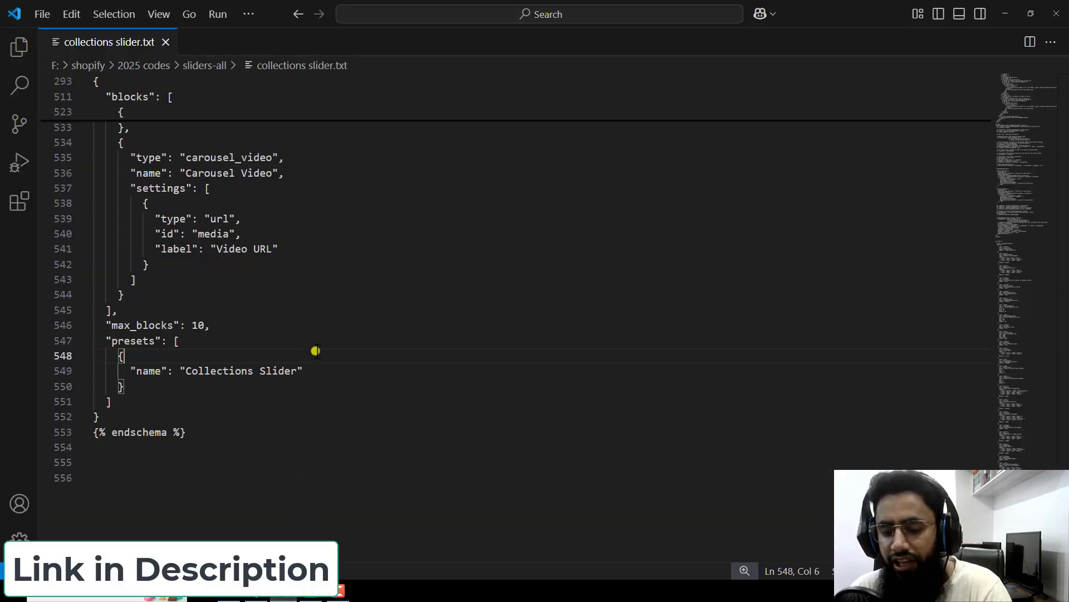
{"action": "key", "text": "ctrl+a"}
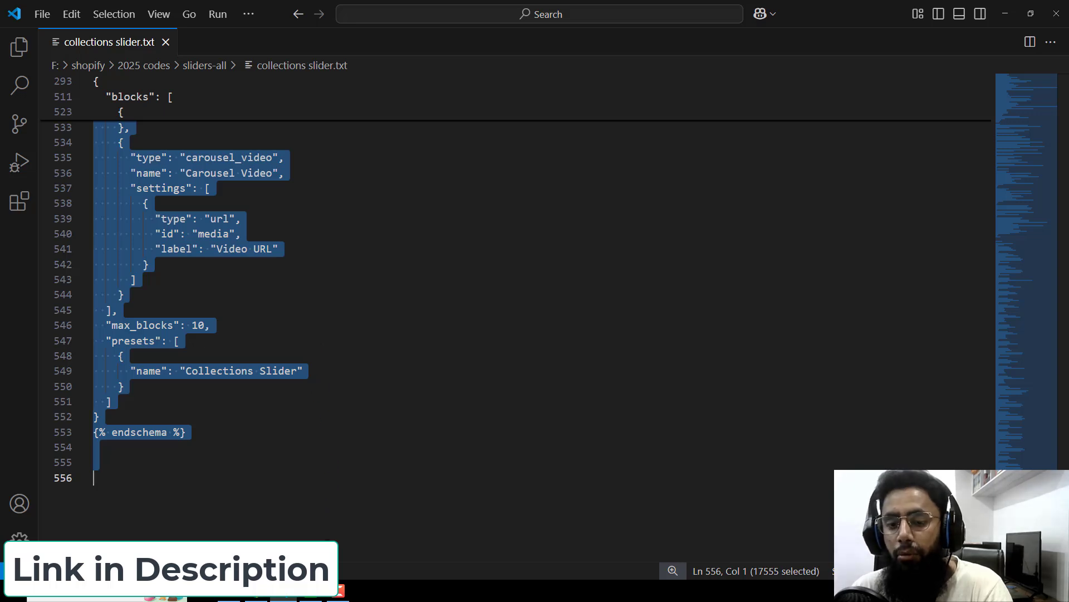
{"action": "left_click", "coordinate": [264, 595]}
{"action": "key", "text": "ctrl+v"}
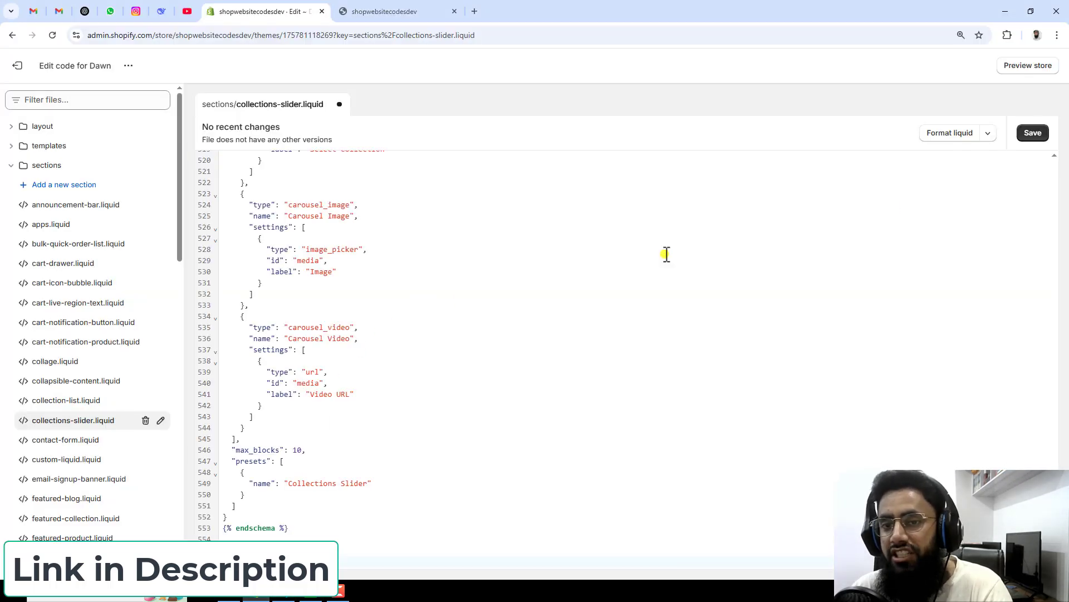
{"action": "left_click", "coordinate": [1046, 137]}
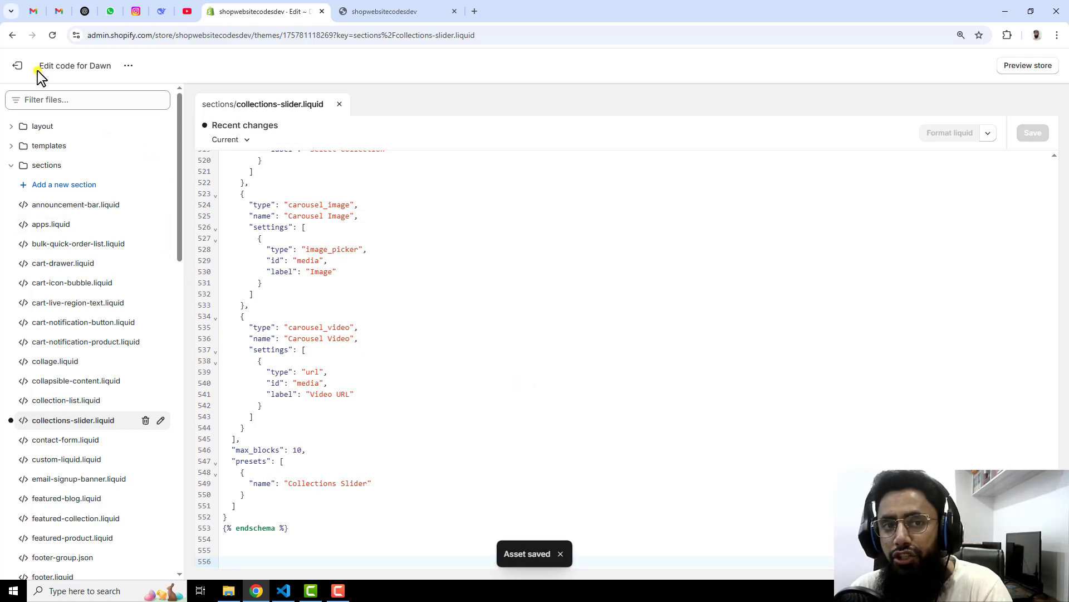
Step: Exit the code editor, open the Dawn theme's customizer and add the Collections Slider section to the home page template
{"action": "left_click", "coordinate": [17, 66]}
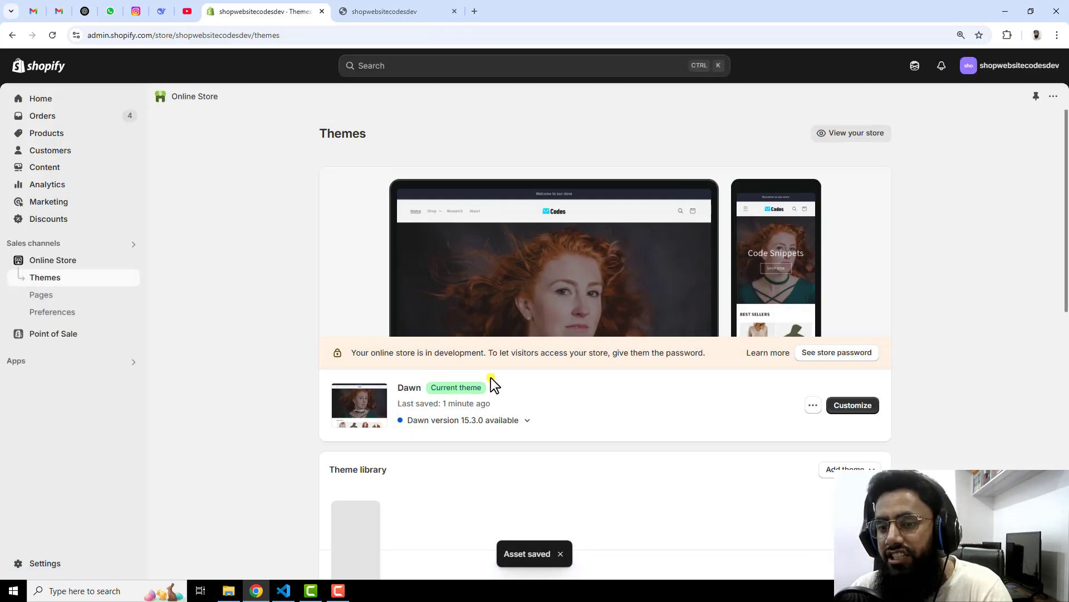
{"action": "left_click", "coordinate": [853, 406]}
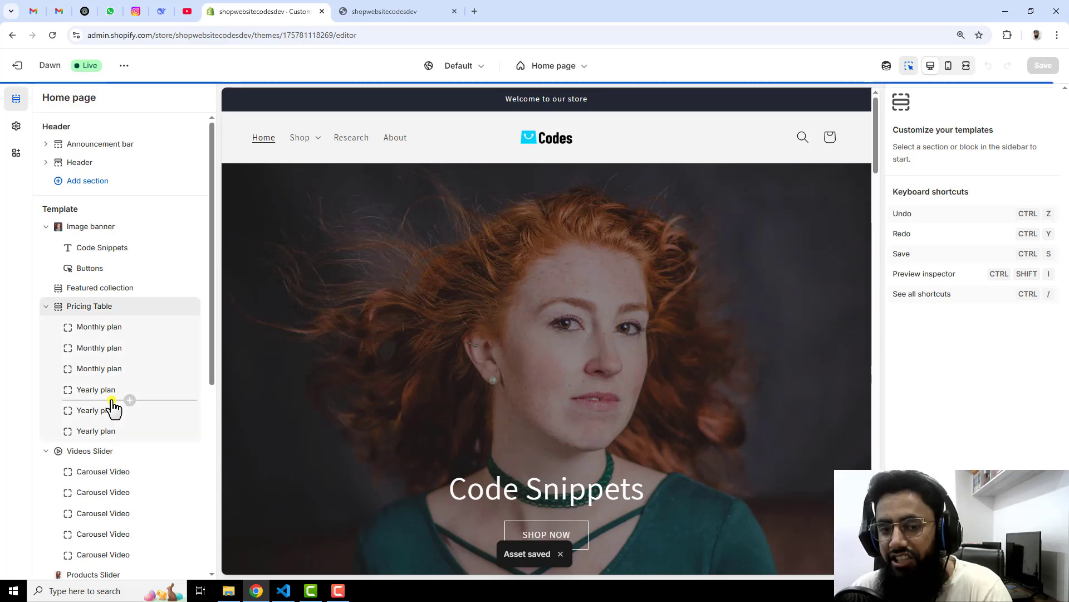
{"action": "scroll", "coordinate": [111, 407], "scroll_direction": "down", "scroll_amount": 10}
{"action": "left_click", "coordinate": [87, 492]}
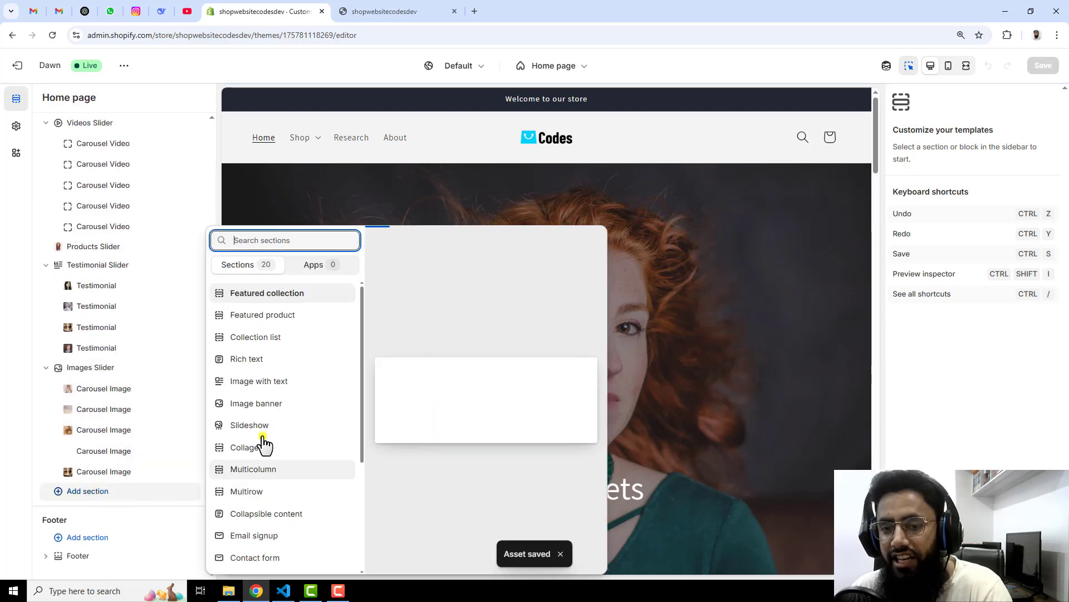
{"action": "type", "text": "sli"}
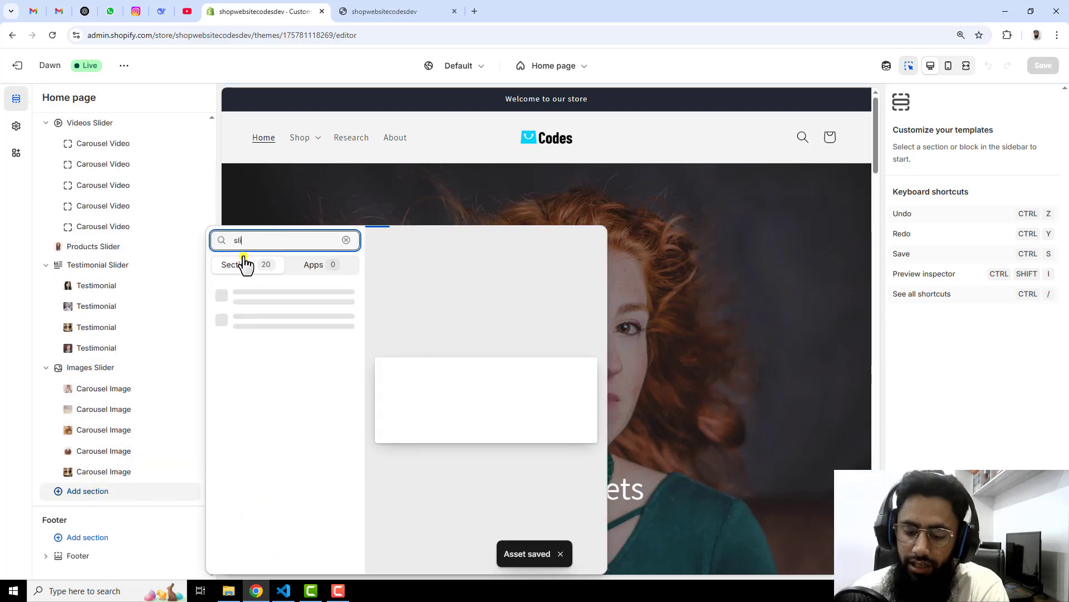
{"action": "type", "text": "der"}
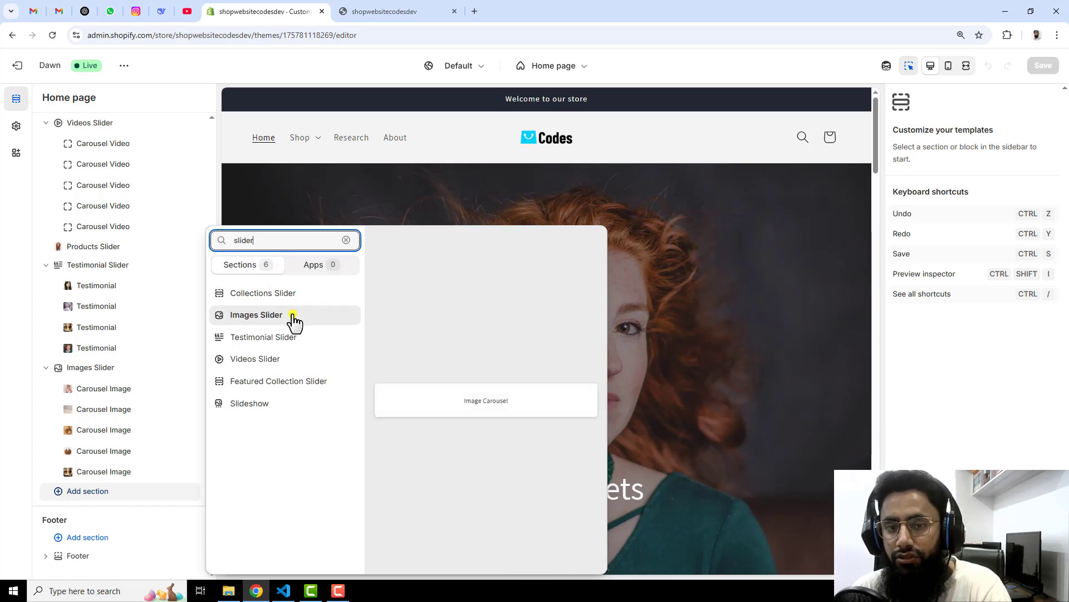
{"action": "left_click", "coordinate": [272, 292]}
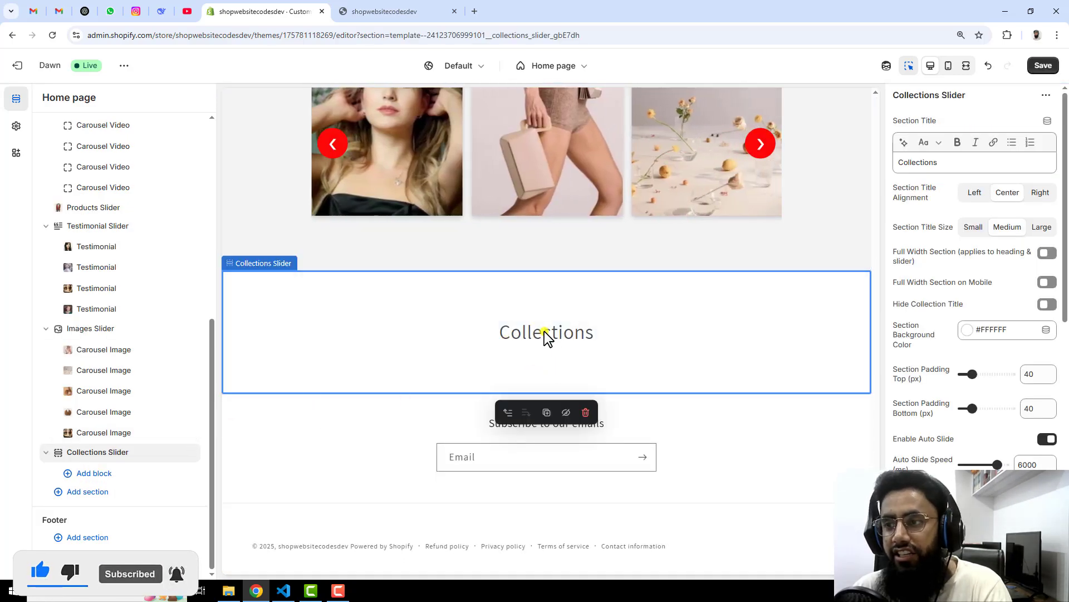
Step: Add four Collection blocks to the Collections Slider section
{"action": "left_click", "coordinate": [96, 475]}
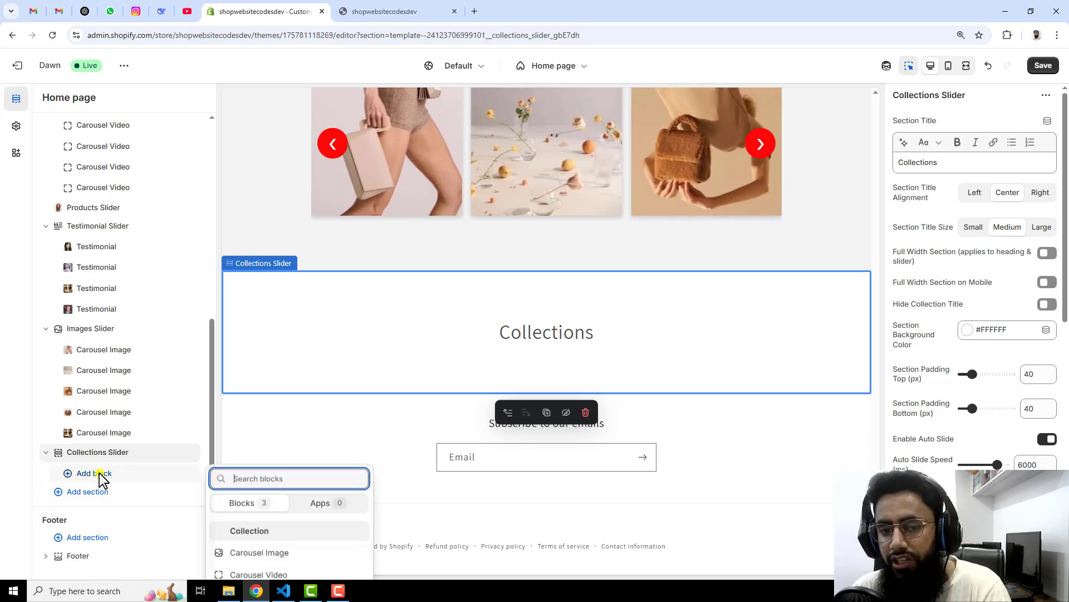
{"action": "left_click", "coordinate": [266, 517]}
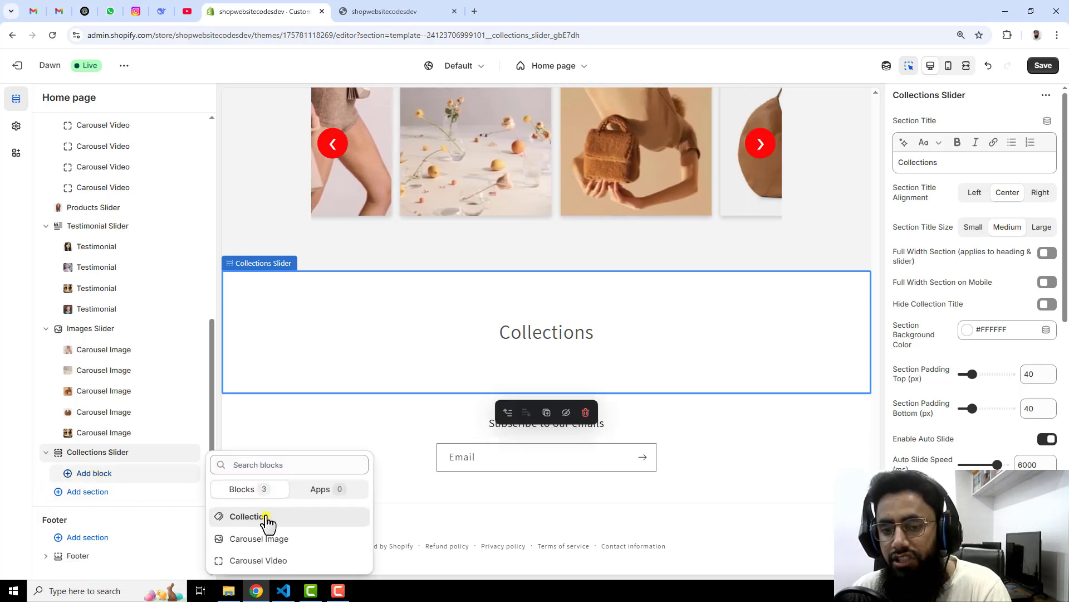
{"action": "left_click", "coordinate": [130, 483]}
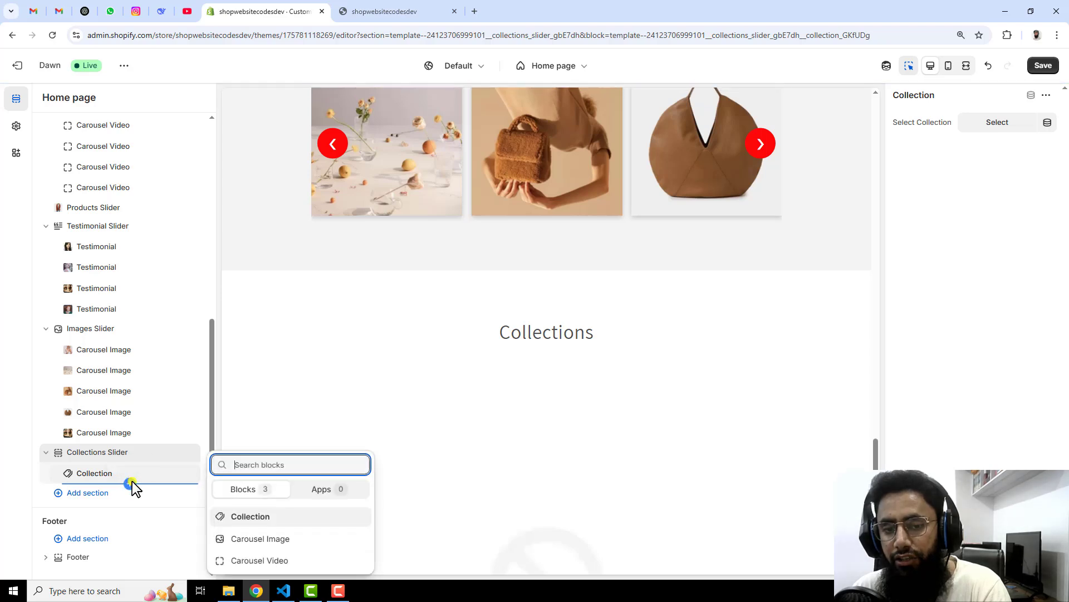
{"action": "left_click", "coordinate": [260, 517]}
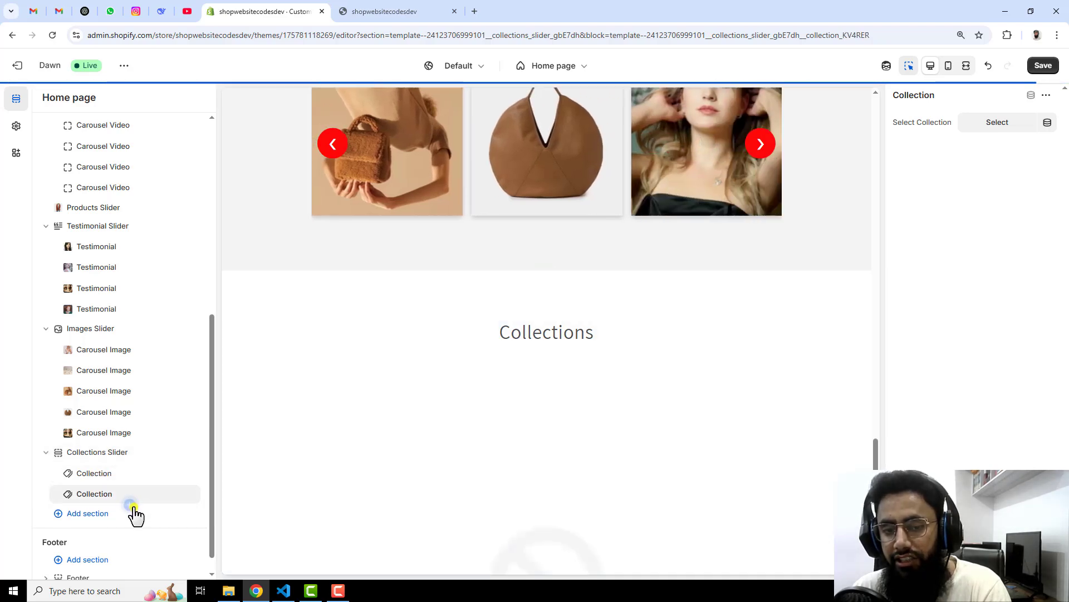
{"action": "left_click", "coordinate": [130, 507]}
{"action": "left_click", "coordinate": [268, 518]}
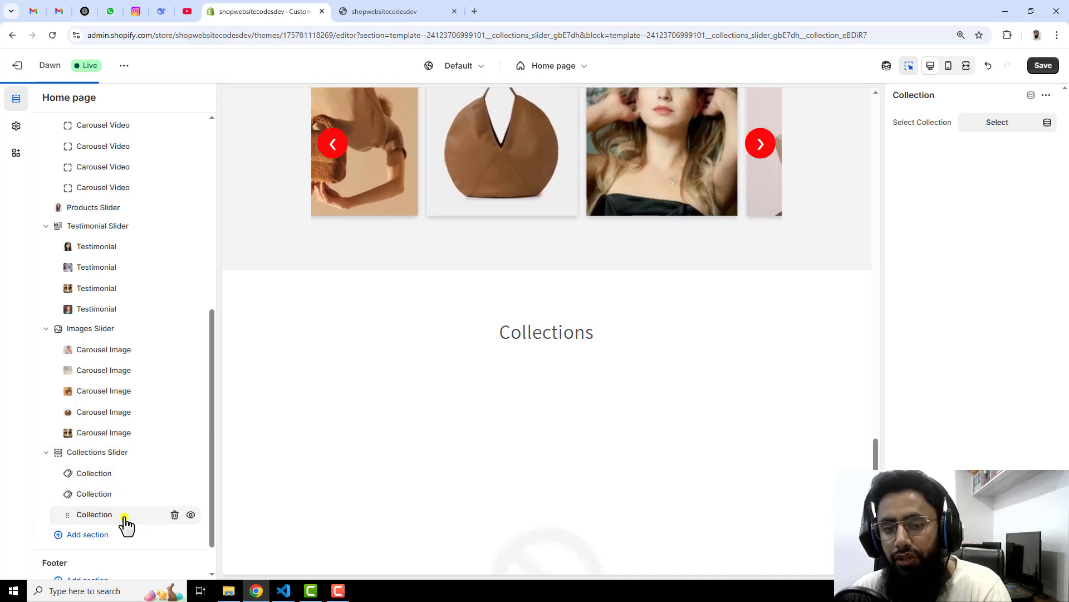
{"action": "left_click", "coordinate": [129, 526]}
{"action": "left_click", "coordinate": [267, 517]}
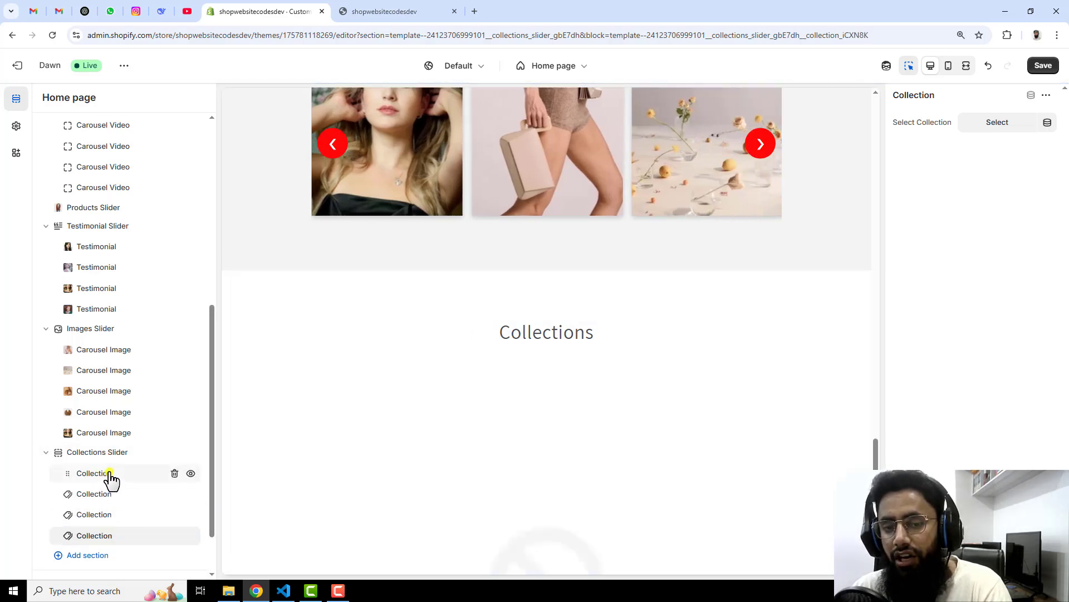
Step: Assign the Jacket collection to the first Collection block and New Arrival to the second
{"action": "left_click", "coordinate": [110, 477]}
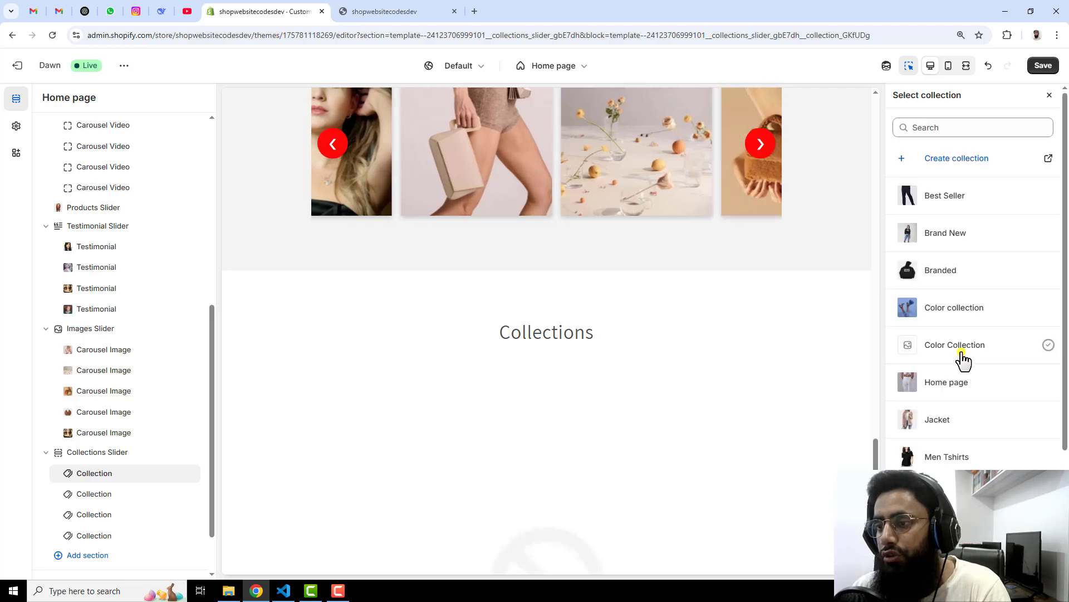
{"action": "left_click", "coordinate": [945, 425]}
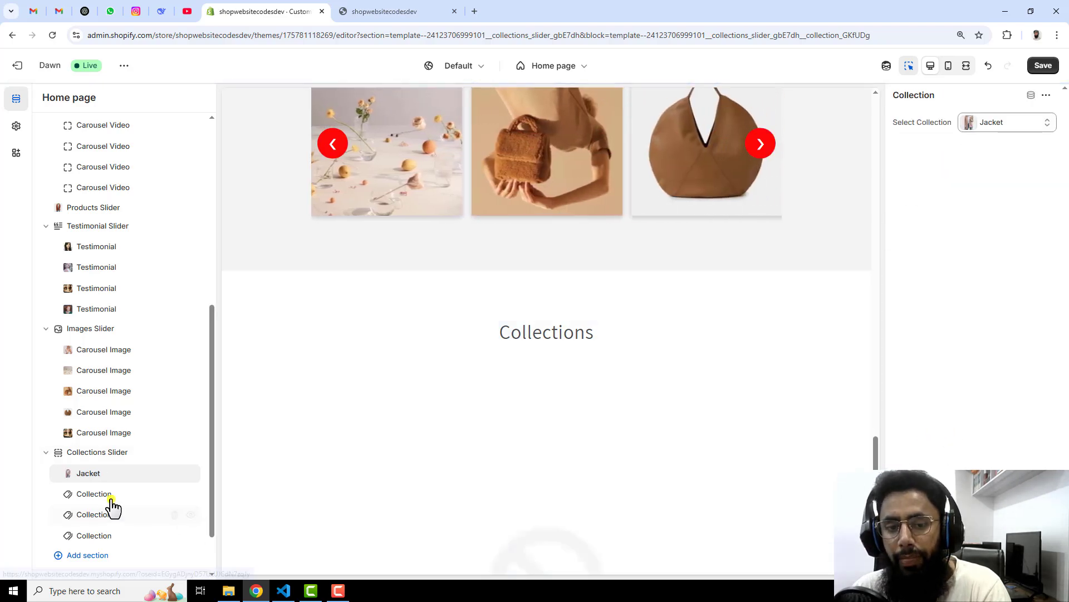
{"action": "left_click", "coordinate": [112, 498]}
{"action": "left_click", "coordinate": [972, 124]}
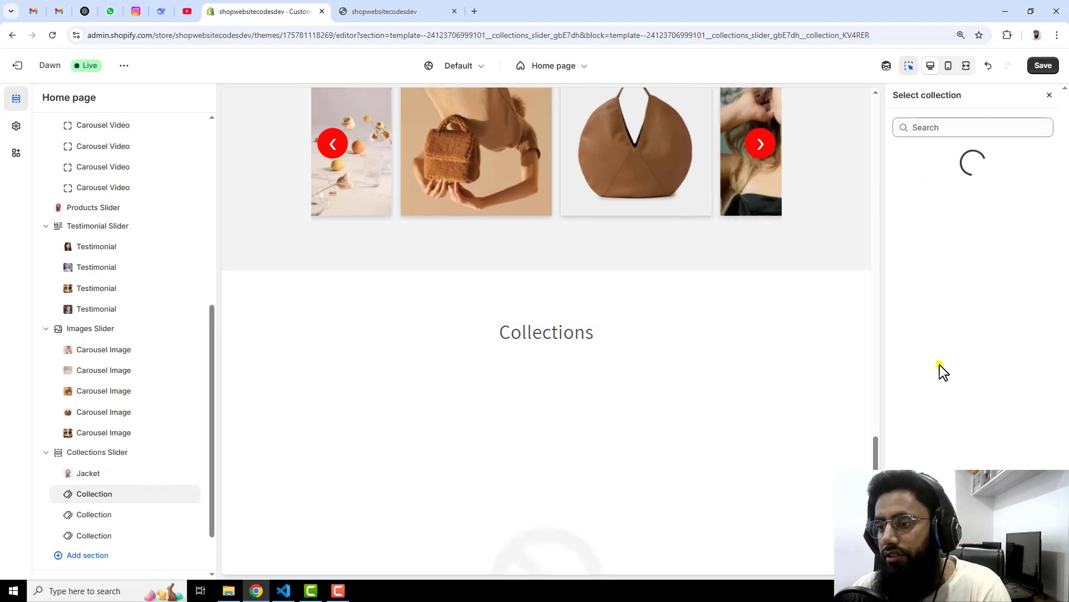
{"action": "left_click", "coordinate": [947, 494]}
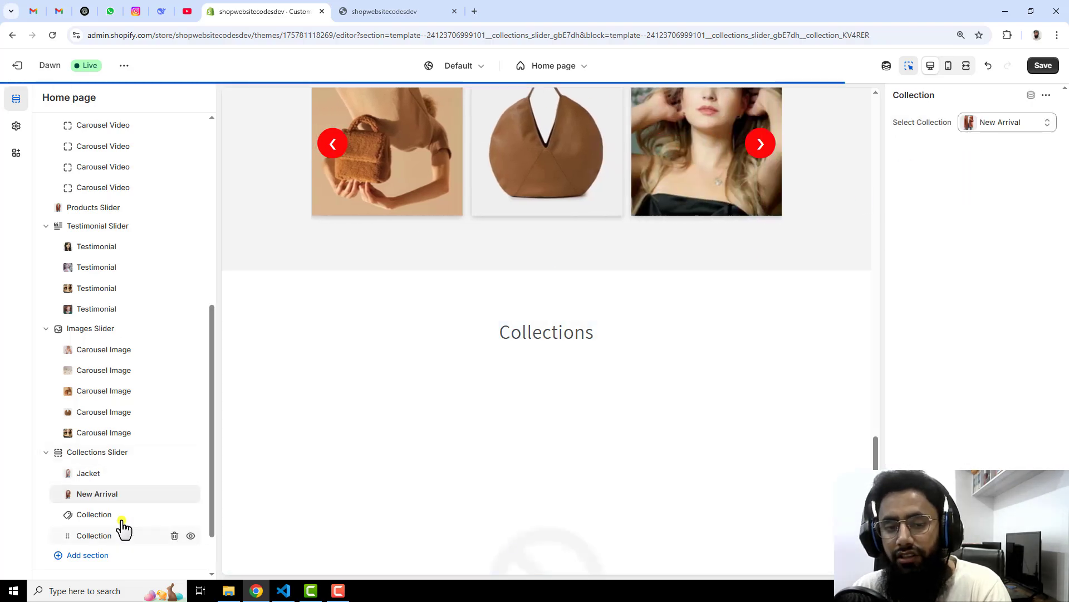
Step: Assign the Purse collection to the third Collection block and Winter Hat to the fourth
{"action": "left_click", "coordinate": [103, 516]}
{"action": "left_click", "coordinate": [977, 123]}
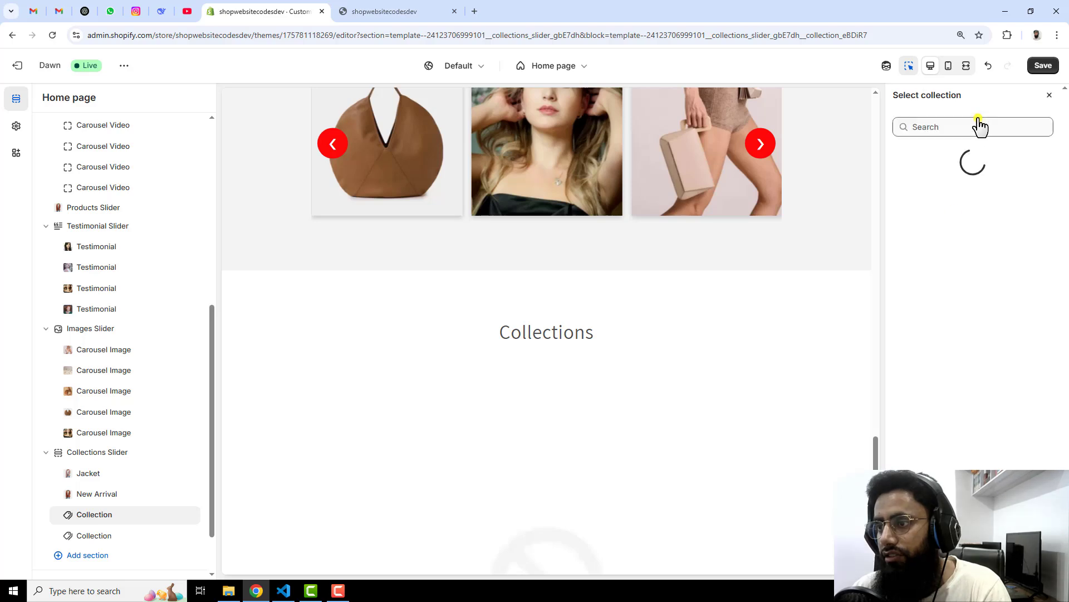
{"action": "scroll", "coordinate": [949, 418], "scroll_direction": "down", "scroll_amount": 2}
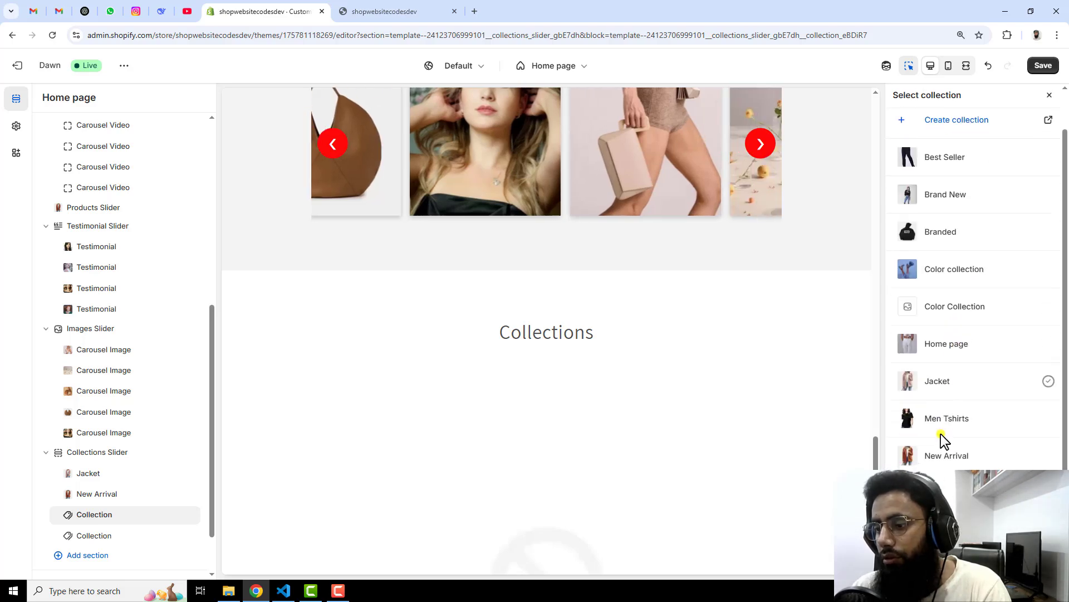
{"action": "left_click", "coordinate": [944, 423]}
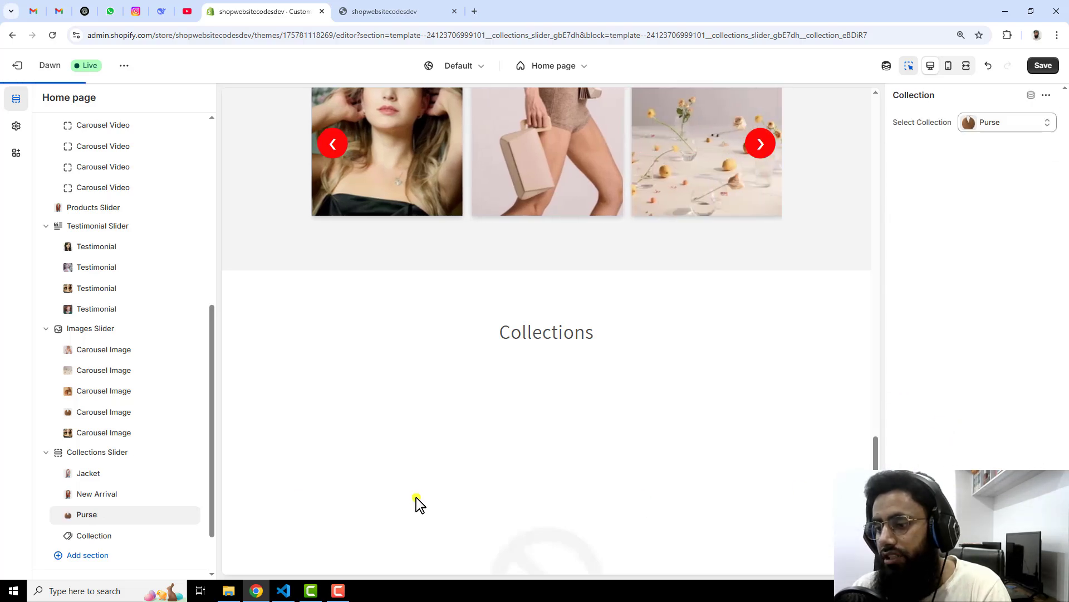
{"action": "left_click", "coordinate": [94, 536]}
{"action": "left_click", "coordinate": [998, 127]}
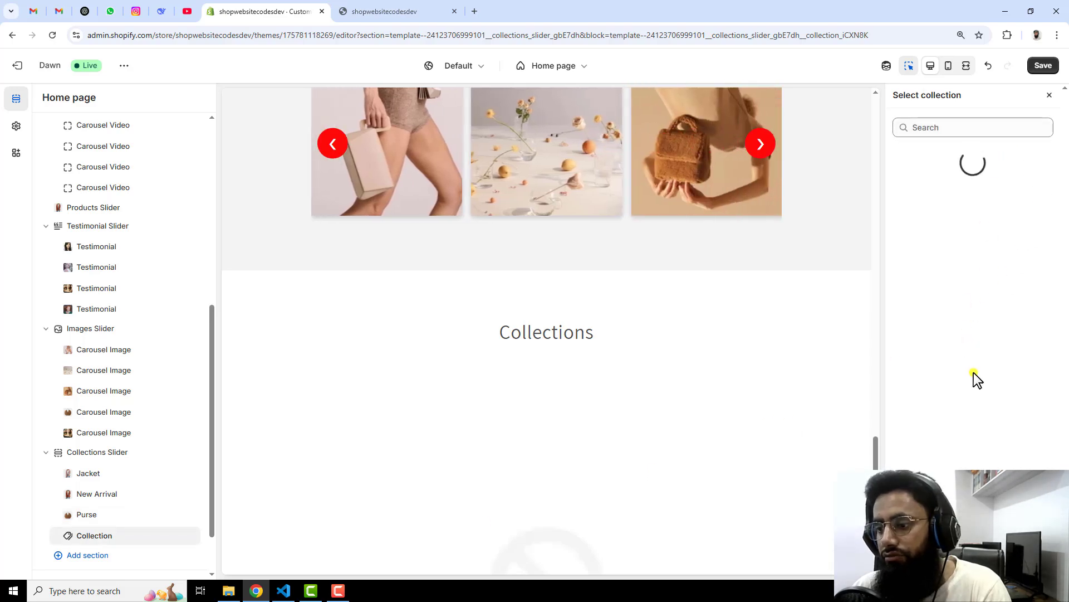
{"action": "scroll", "coordinate": [966, 384], "scroll_direction": "down", "scroll_amount": 2}
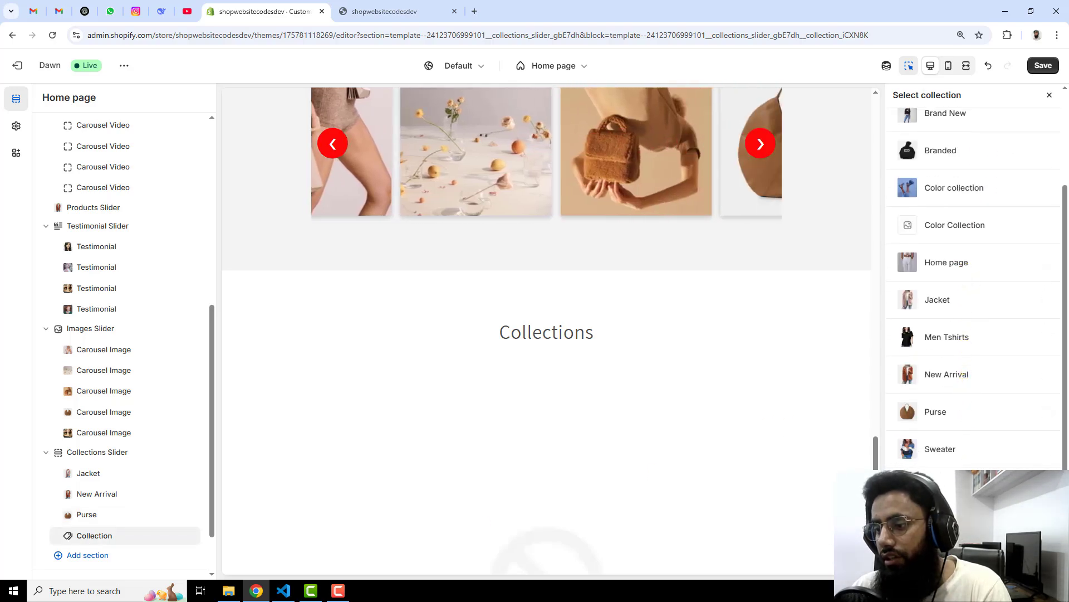
{"action": "left_click", "coordinate": [947, 486]}
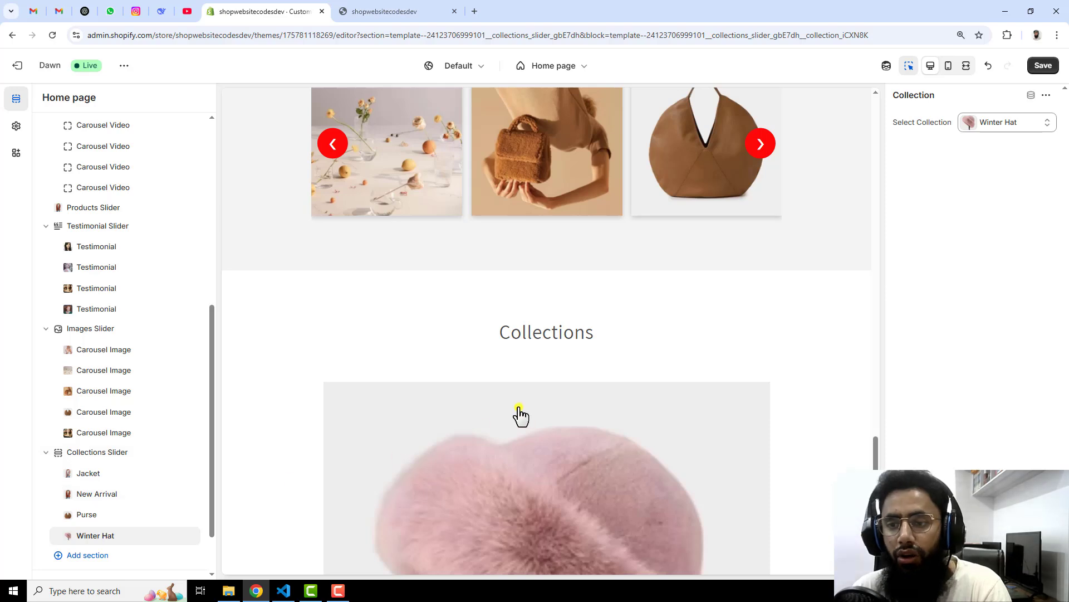
Step: Open the Collections Slider section's settings and set its title to a bold "Collections Slider" in Medium size
{"action": "scroll", "coordinate": [505, 390], "scroll_direction": "down", "scroll_amount": 5}
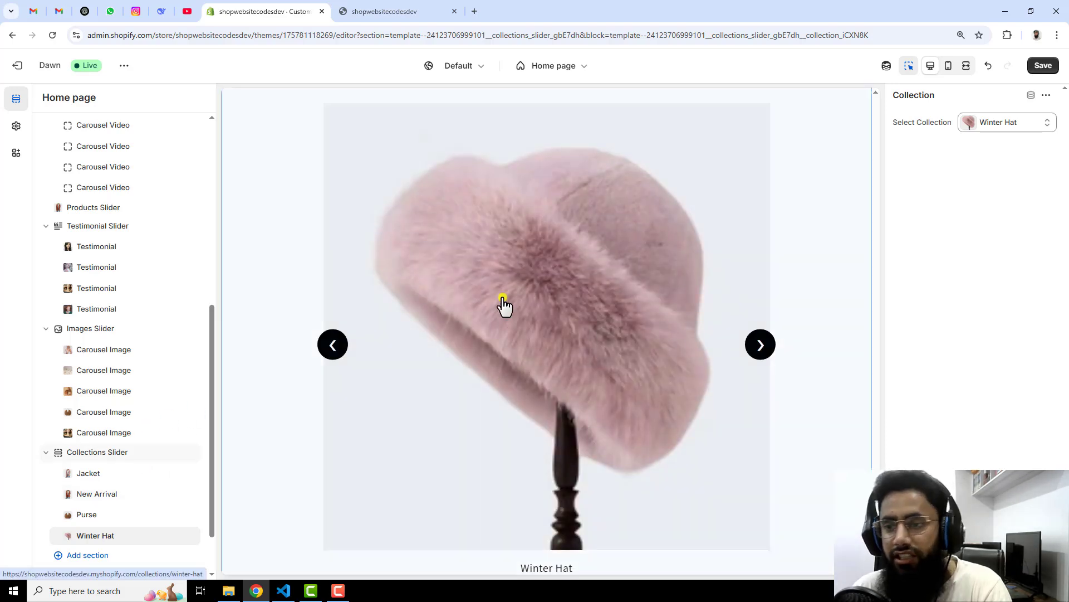
{"action": "left_click", "coordinate": [116, 458]}
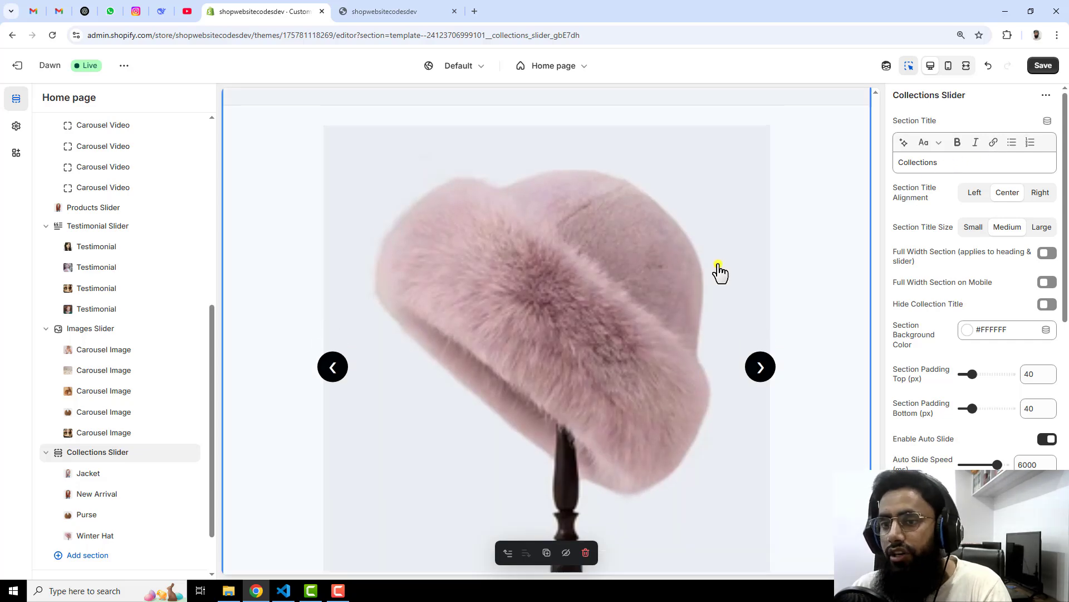
{"action": "scroll", "coordinate": [557, 290], "scroll_direction": "up", "scroll_amount": 5}
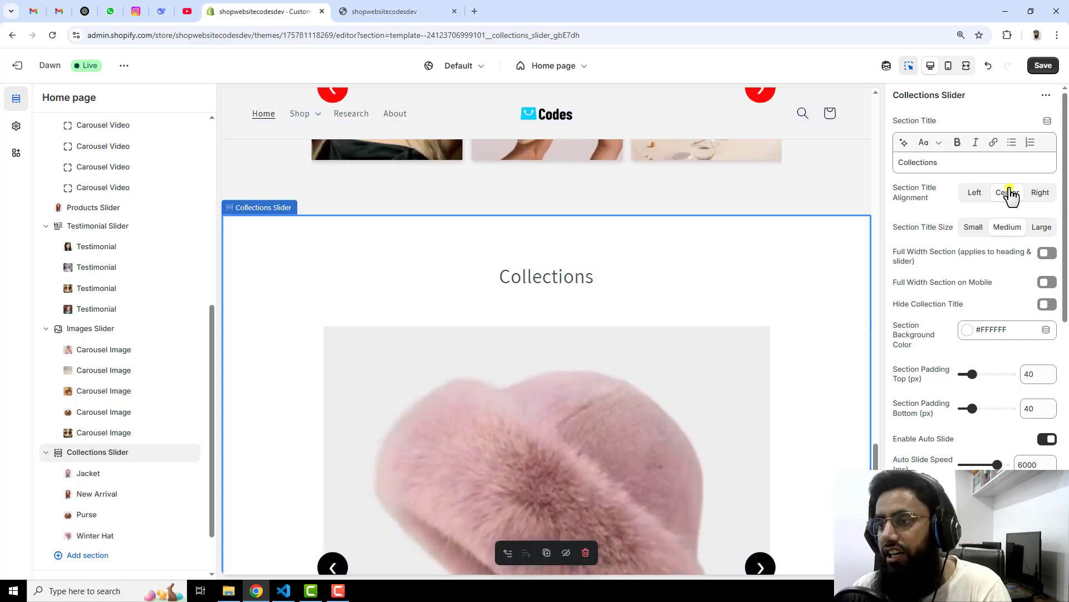
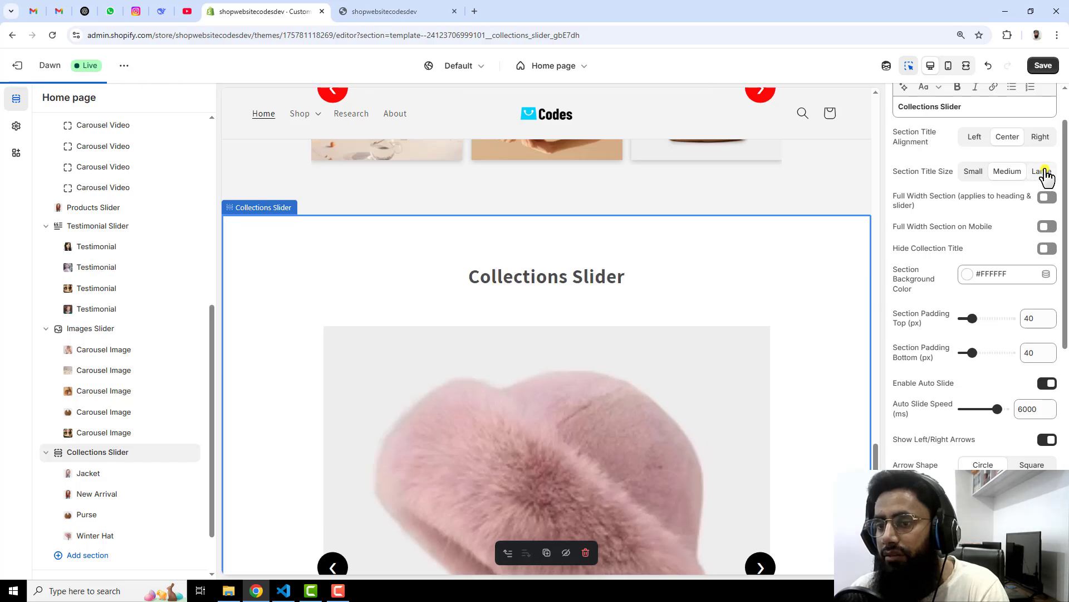
{"action": "left_click", "coordinate": [1006, 174]}
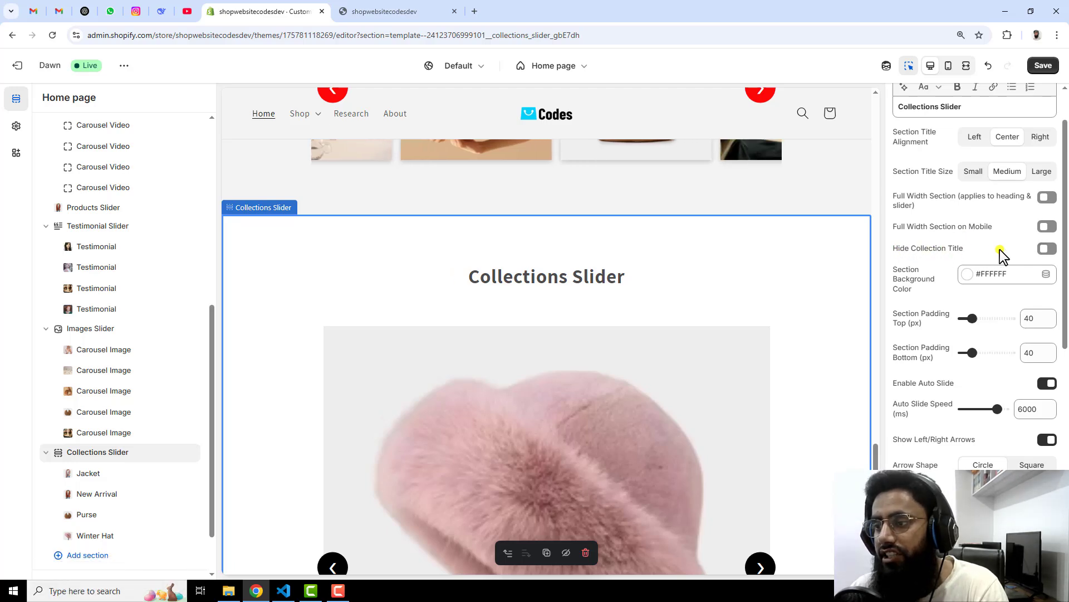
Step: Try hiding the collection titles in the Collections Slider section, check the preview, and turn the option back off
{"action": "scroll", "coordinate": [1001, 256], "scroll_direction": "down", "scroll_amount": 1}
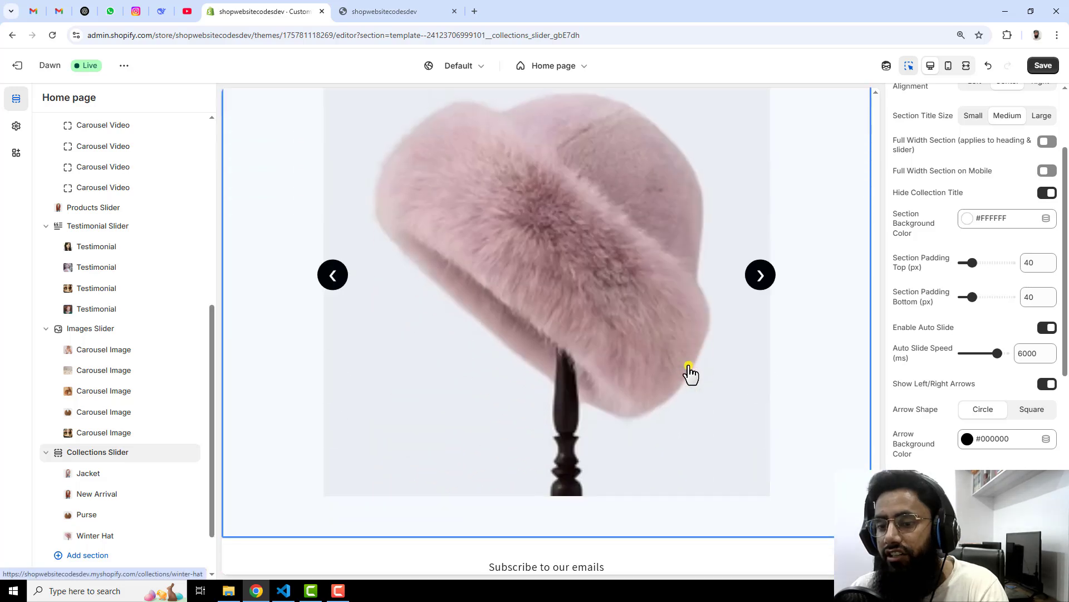
{"action": "scroll", "coordinate": [689, 373], "scroll_direction": "down", "scroll_amount": 2}
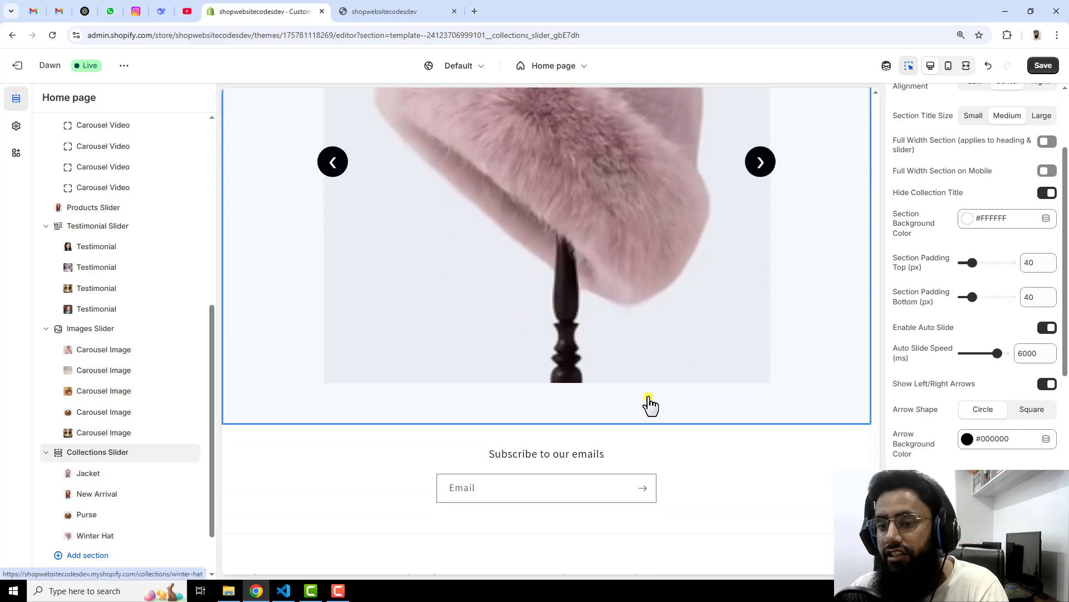
{"action": "left_click", "coordinate": [1046, 193]}
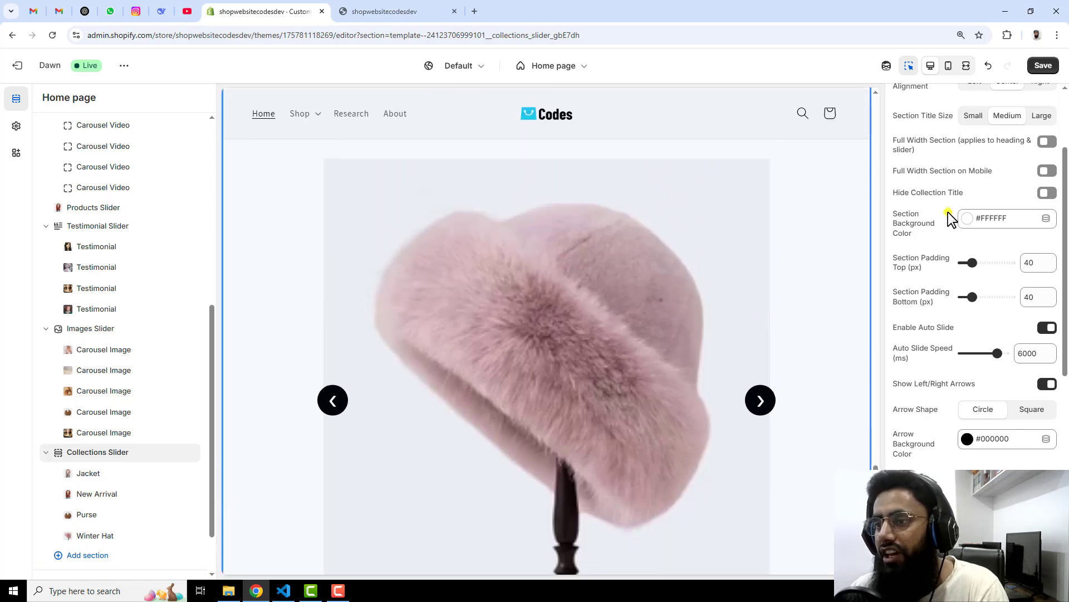
Step: Set the Collections Slider's section background color to the light peach #FFE5D4
{"action": "left_click", "coordinate": [1002, 218]}
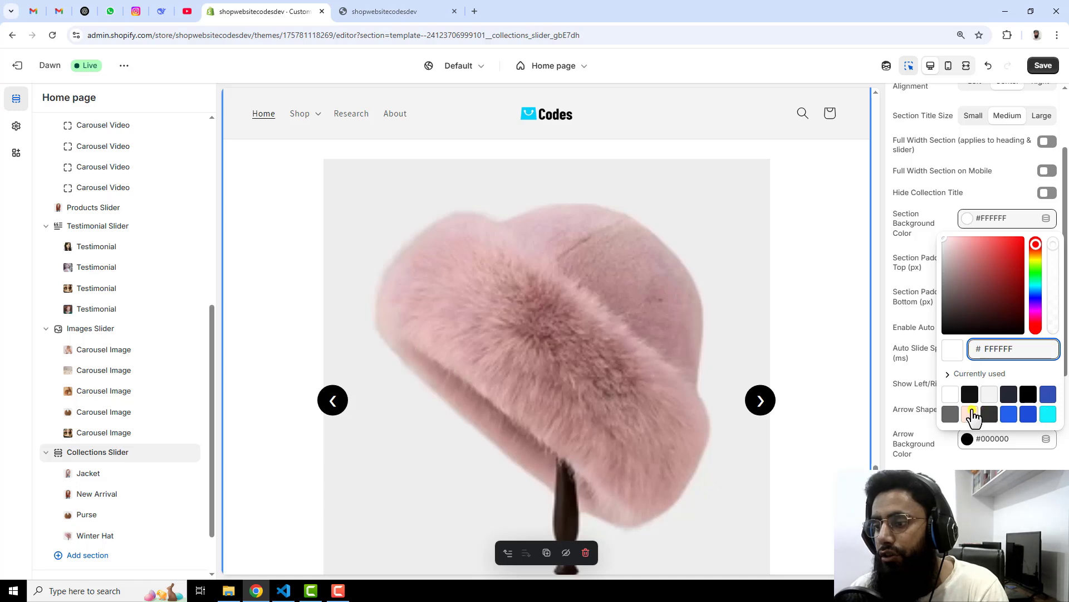
{"action": "left_click", "coordinate": [971, 414]}
{"action": "scroll", "coordinate": [900, 273], "scroll_direction": "down", "scroll_amount": 1}
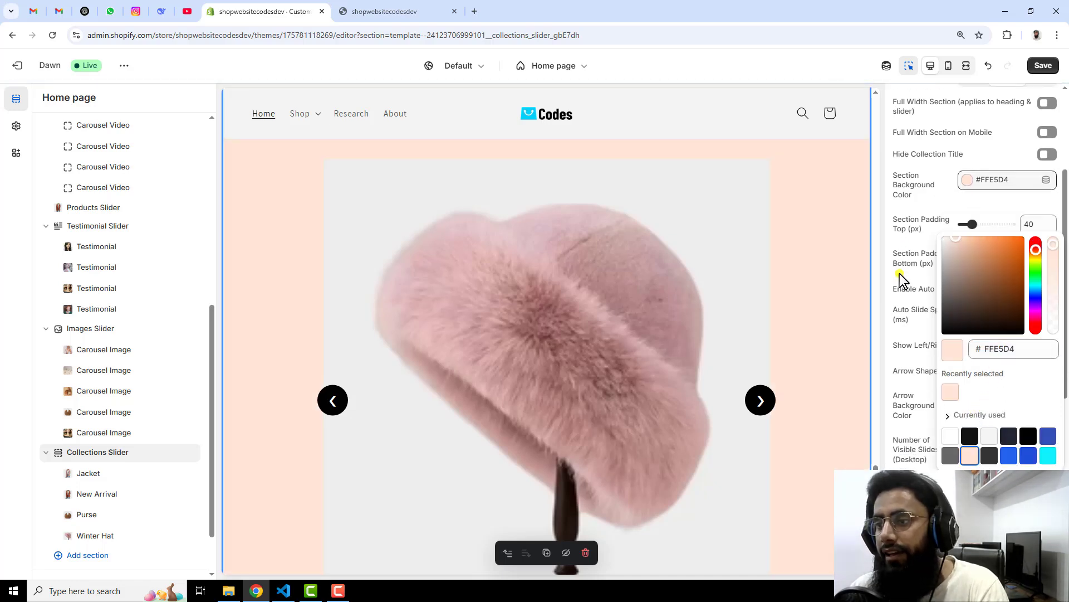
{"action": "scroll", "coordinate": [900, 273], "scroll_direction": "down", "scroll_amount": 1}
{"action": "left_click", "coordinate": [905, 231]}
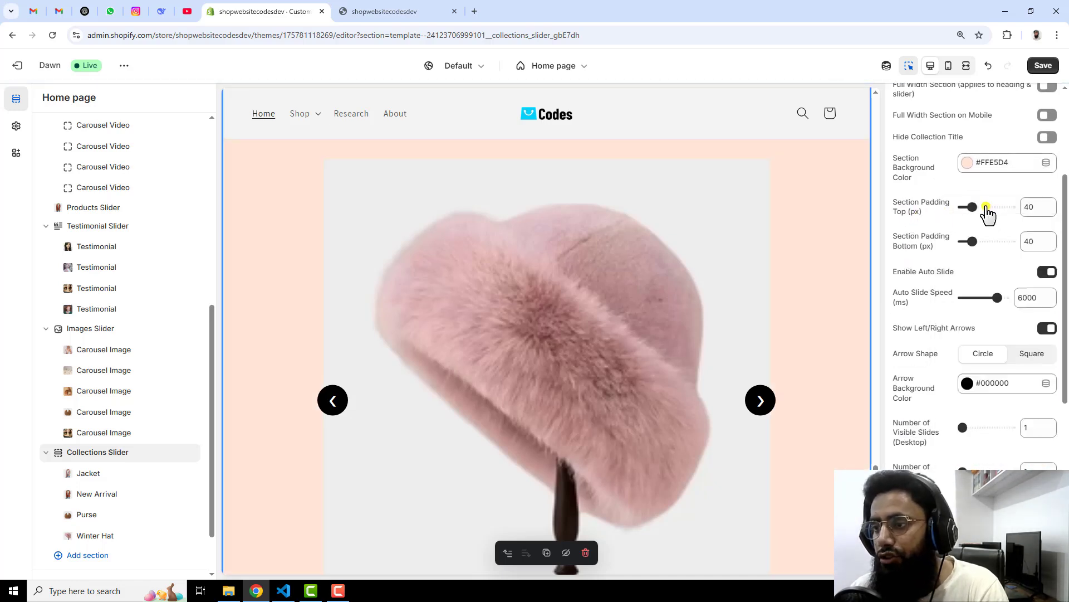
Step: Set the section padding to 85 px at the top and 80 px at the bottom, and check the spacing in the preview
{"action": "left_click_drag", "start_coordinate": [985, 208], "coordinate": [982, 205]}
{"action": "left_click_drag", "start_coordinate": [978, 242], "coordinate": [982, 241]}
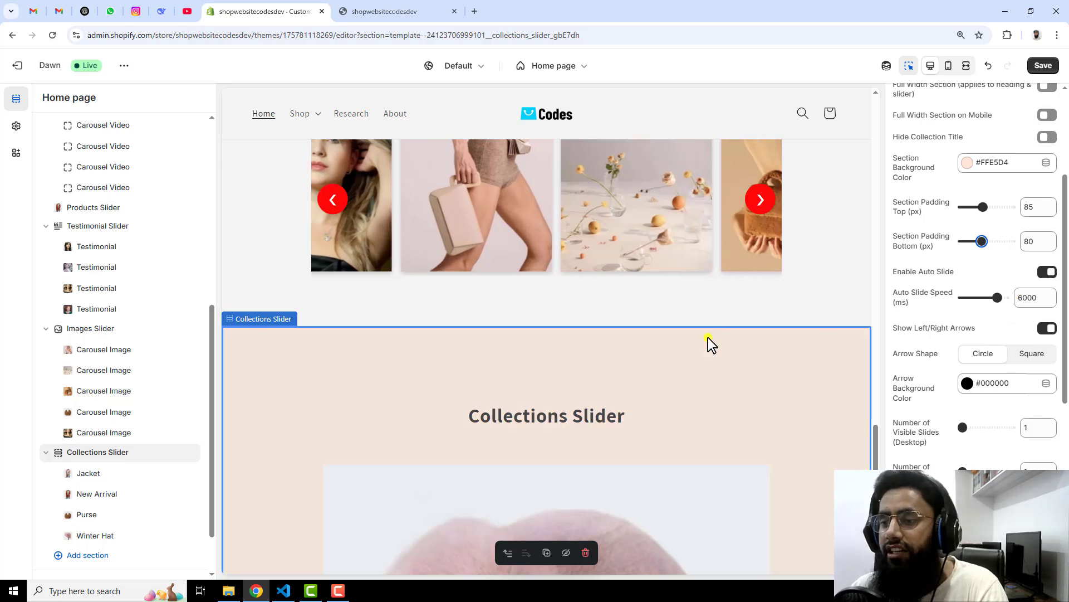
{"action": "scroll", "coordinate": [707, 341], "scroll_direction": "down", "scroll_amount": 5}
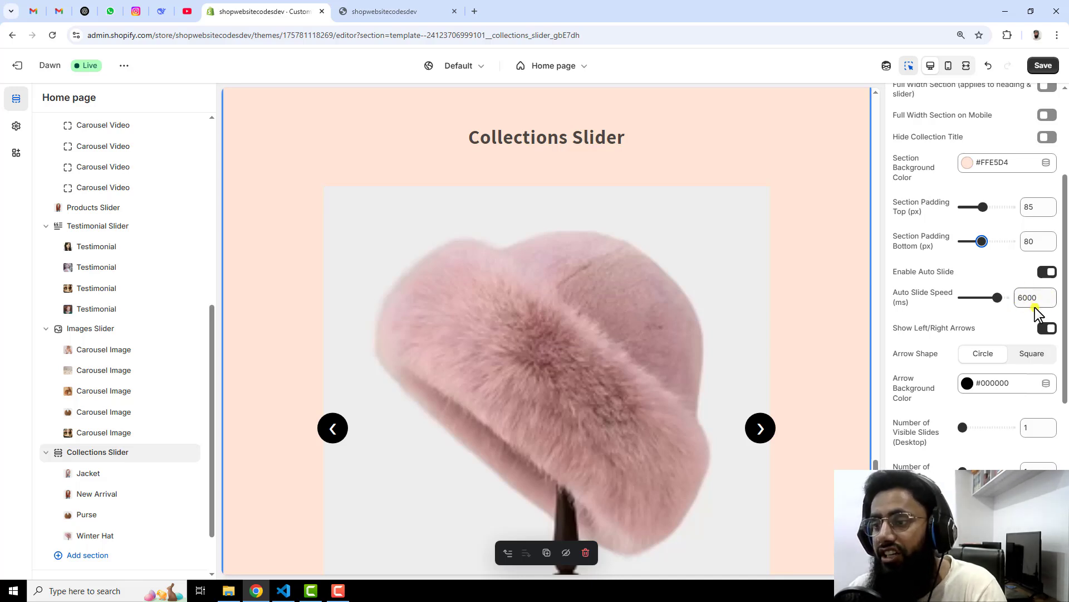
Step: Try the slider with its arrows hidden and with Square arrows, and return to visible Circle arrows
{"action": "scroll", "coordinate": [997, 340], "scroll_direction": "down", "scroll_amount": 1}
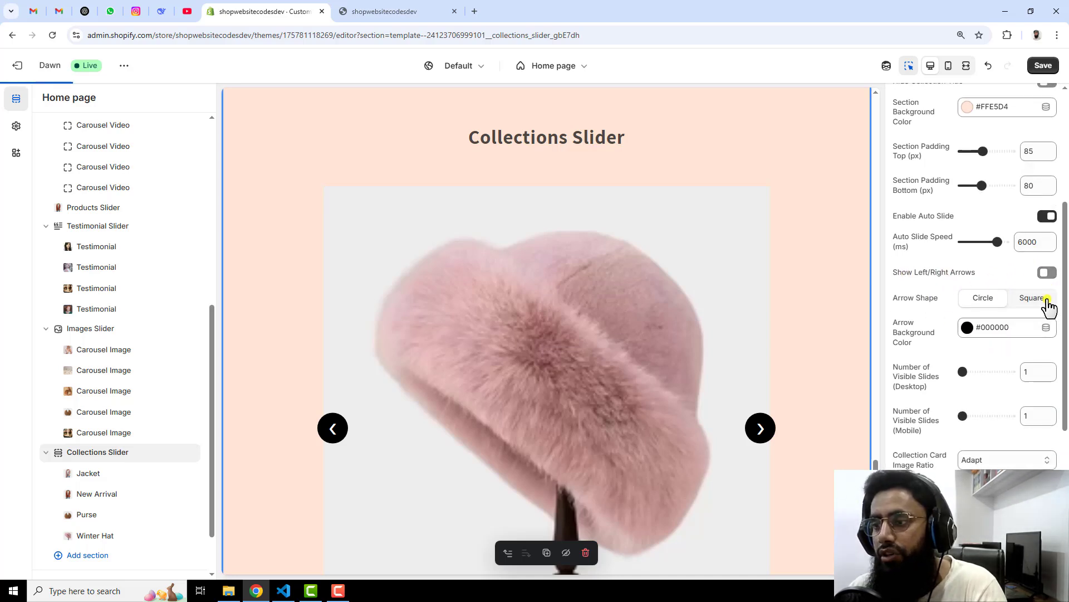
{"action": "left_click", "coordinate": [1048, 273]}
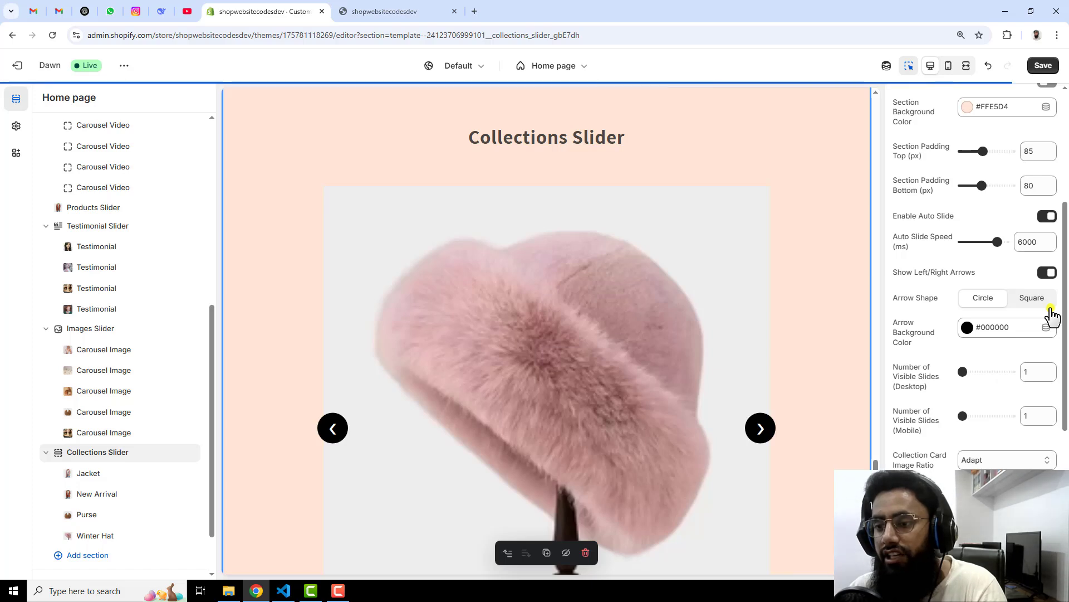
{"action": "left_click", "coordinate": [1026, 301]}
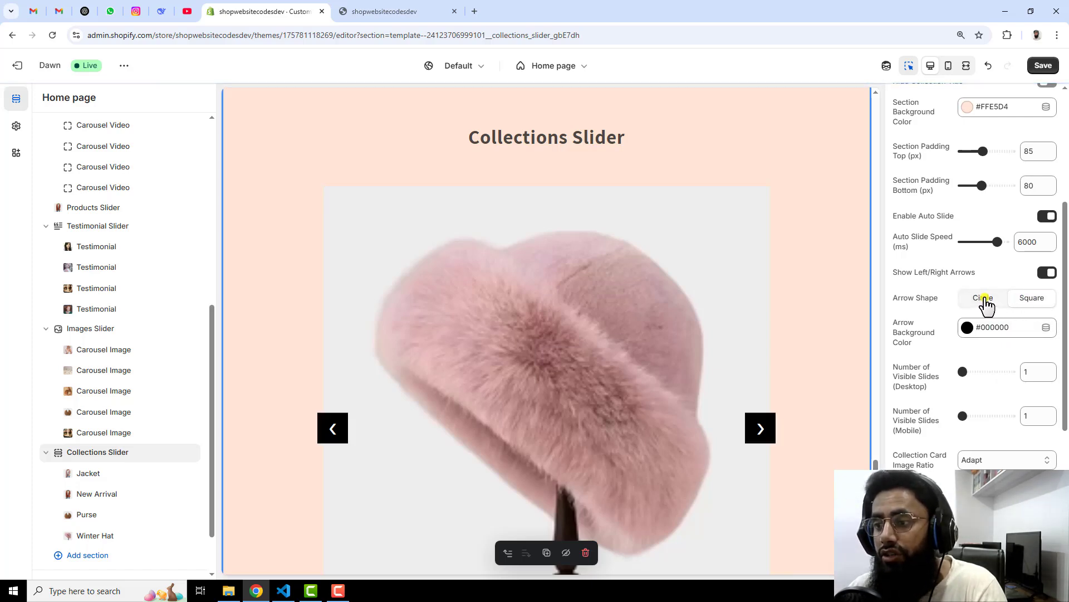
{"action": "left_click", "coordinate": [984, 300]}
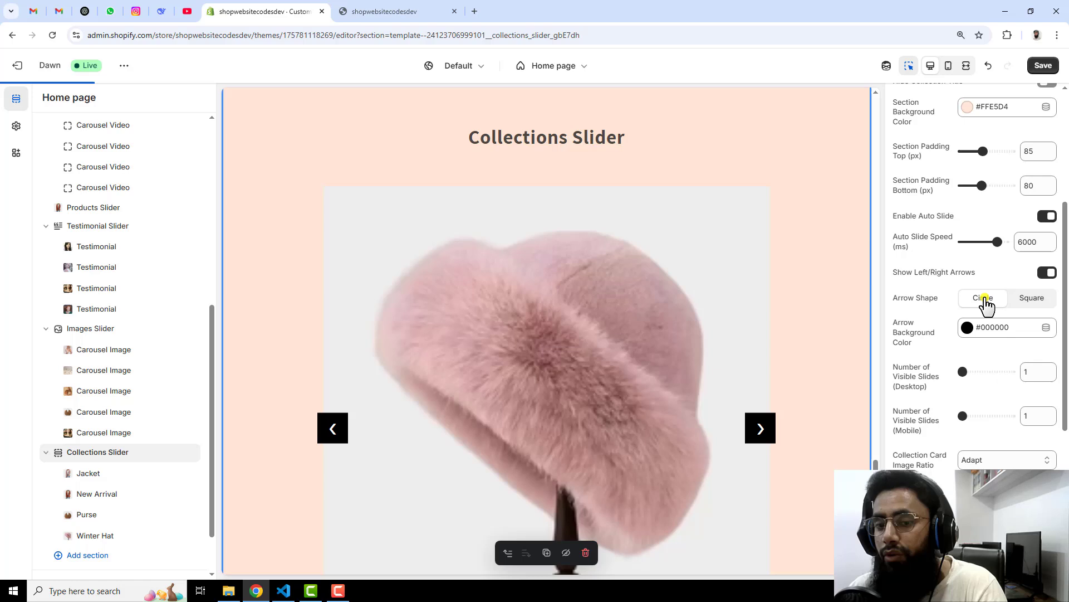
Step: Set the slider's arrow background color to red #F80F0F
{"action": "left_click", "coordinate": [989, 330]}
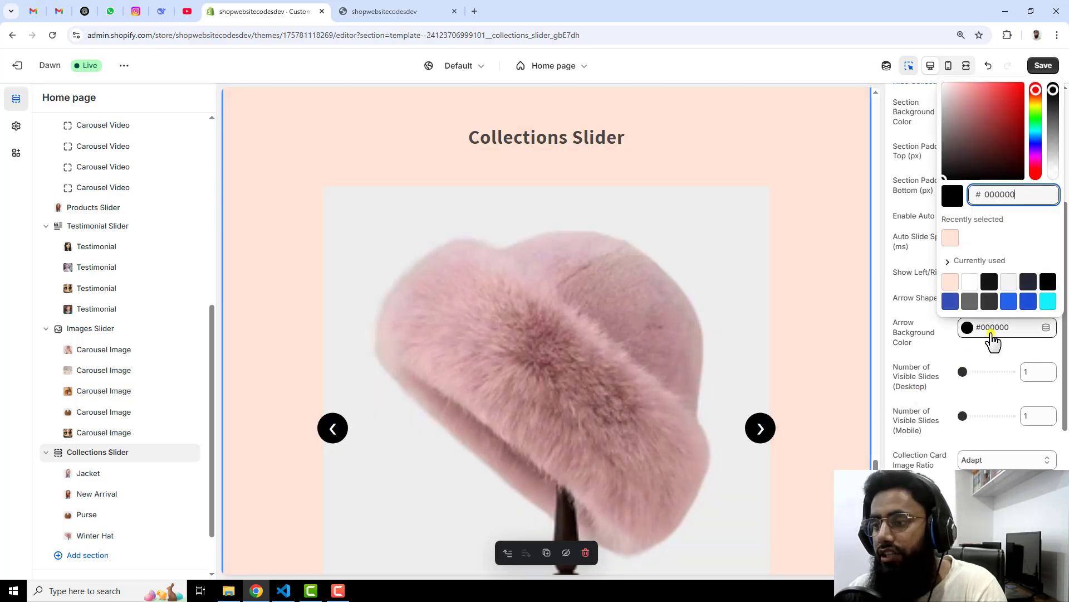
{"action": "left_click", "coordinate": [1020, 86]}
{"action": "left_click", "coordinate": [911, 326]}
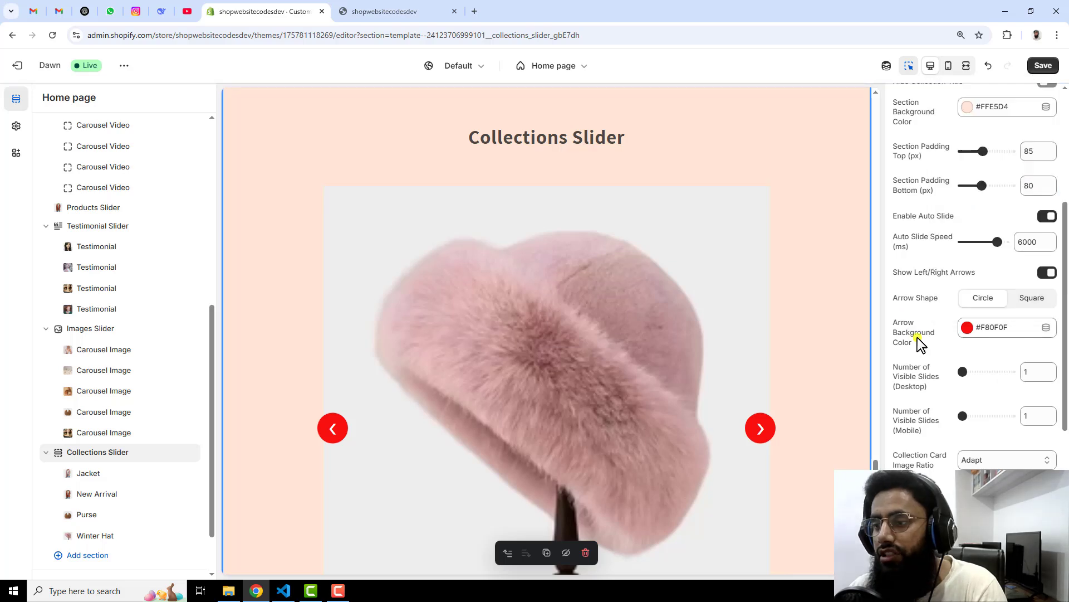
Step: Set the number of visible slides on desktop to 3 and review the slider in the preview
{"action": "scroll", "coordinate": [919, 342], "scroll_direction": "down", "scroll_amount": 2}
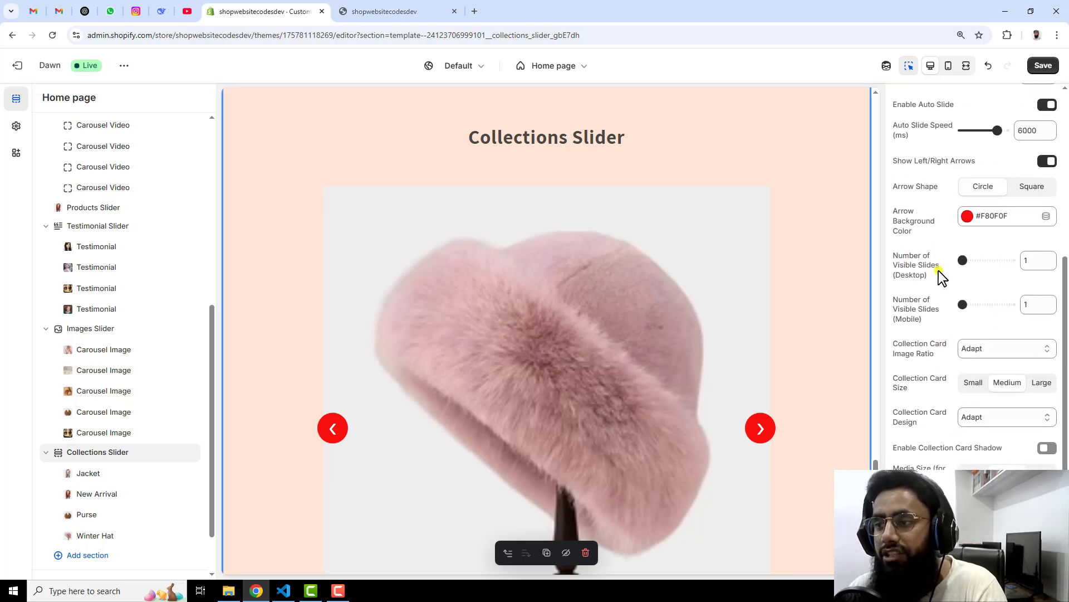
{"action": "left_click", "coordinate": [1025, 260]}
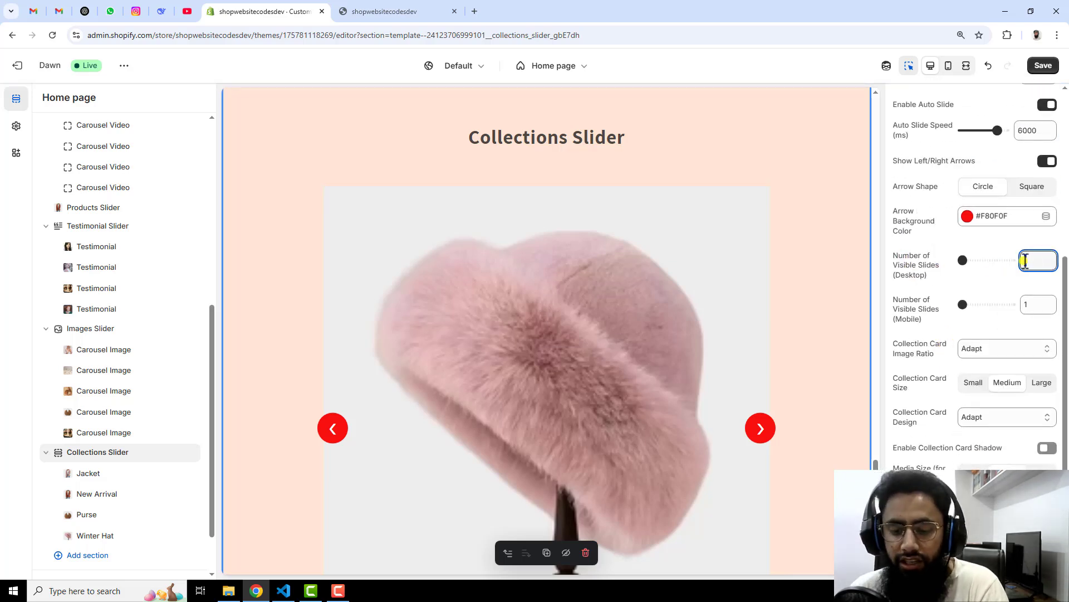
{"action": "type", "text": "3"}
{"action": "left_click", "coordinate": [989, 280]}
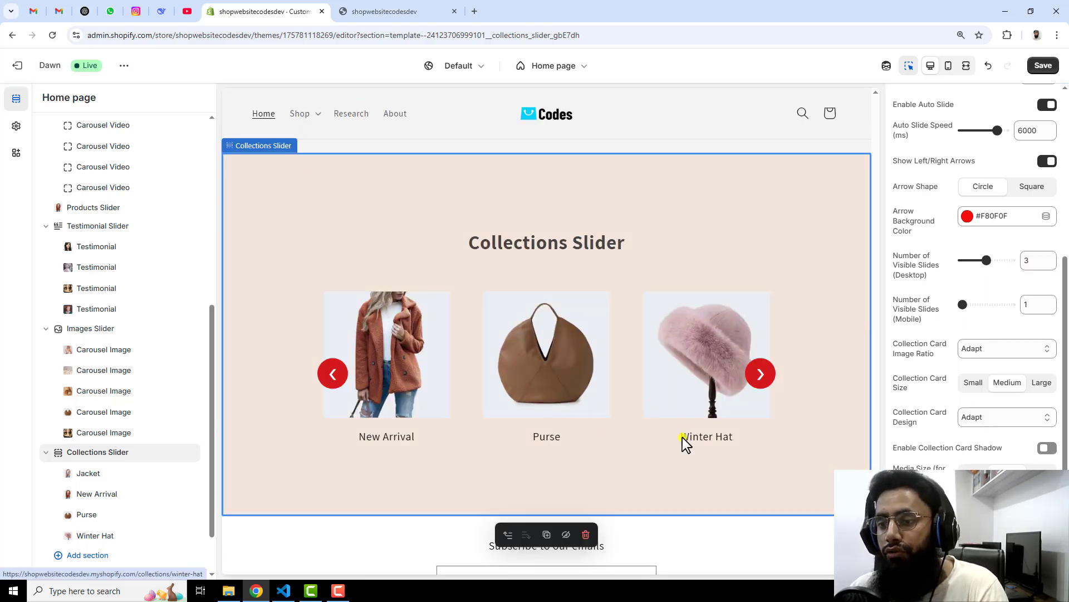
{"action": "scroll", "coordinate": [711, 479], "scroll_direction": "down", "scroll_amount": 2}
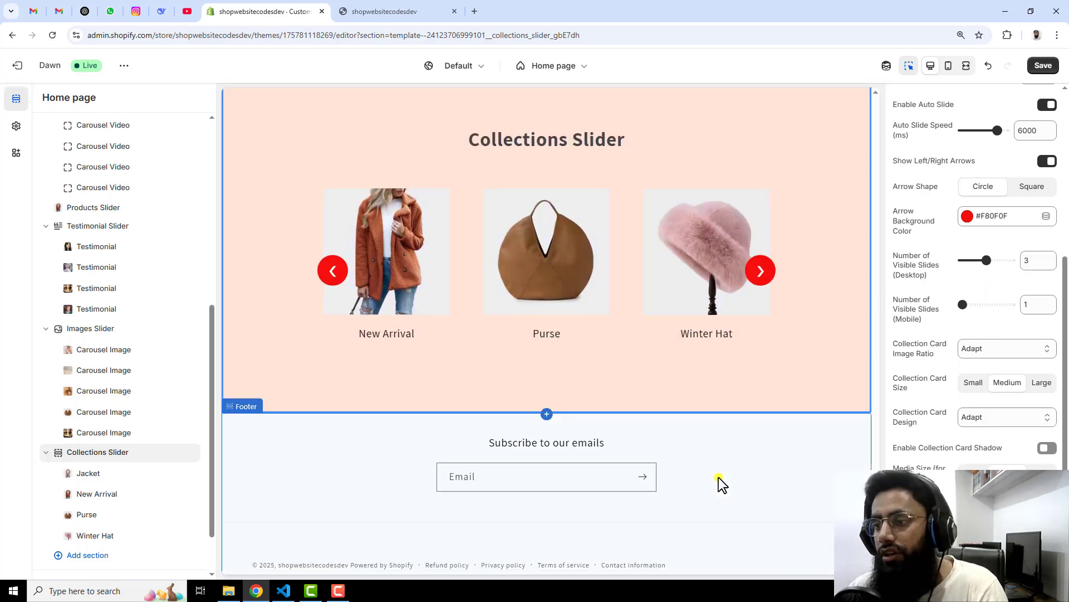
Step: Set both the collection card image ratio and the collection card design to Circle
{"action": "left_click", "coordinate": [1002, 350]}
{"action": "left_click", "coordinate": [986, 405]}
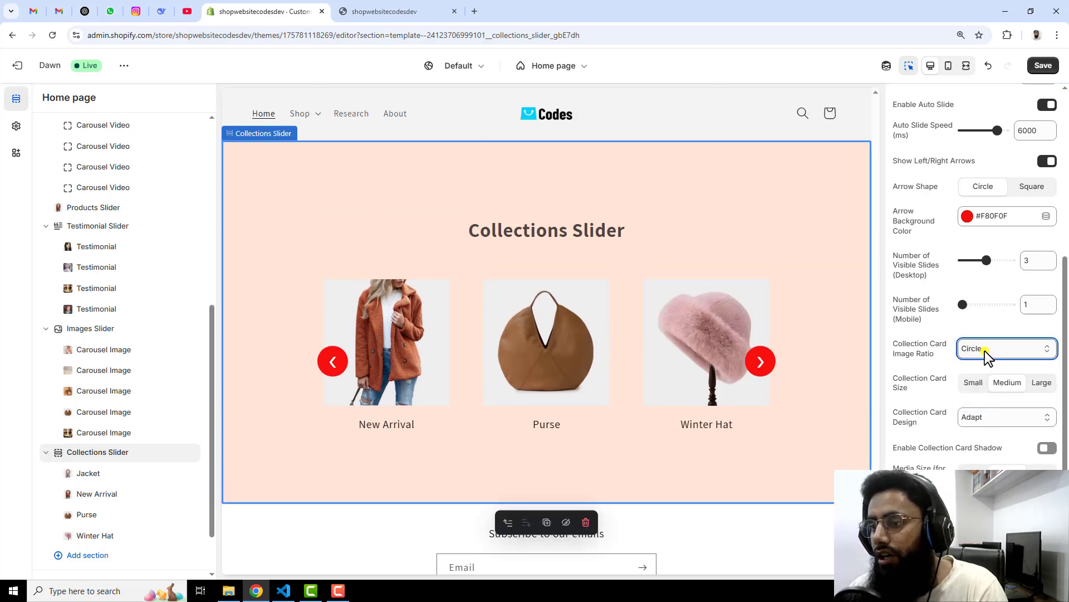
{"action": "left_click", "coordinate": [985, 416]}
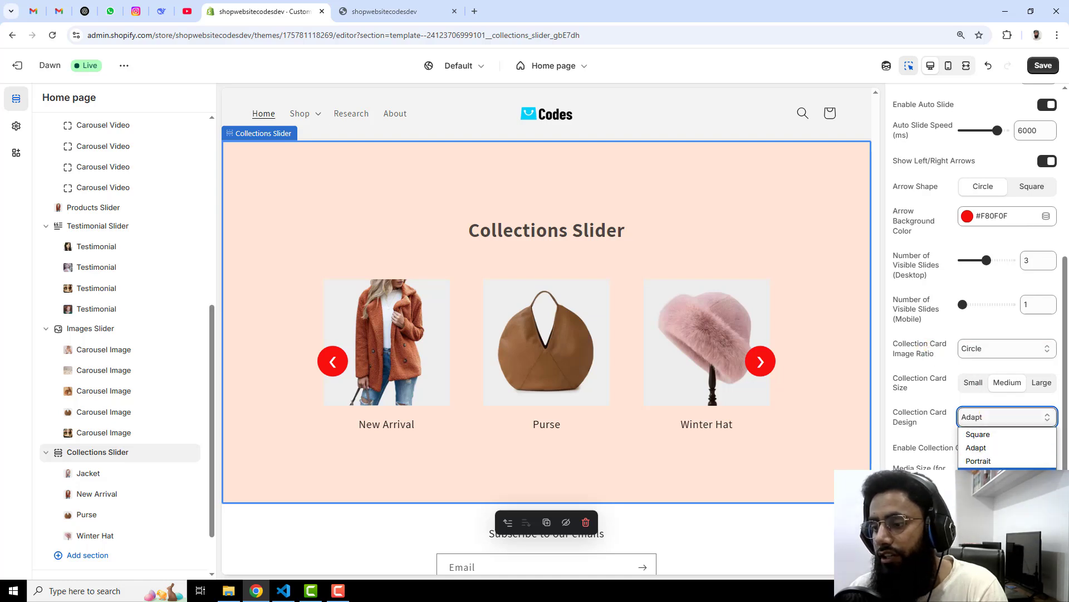
{"action": "left_click", "coordinate": [979, 474]}
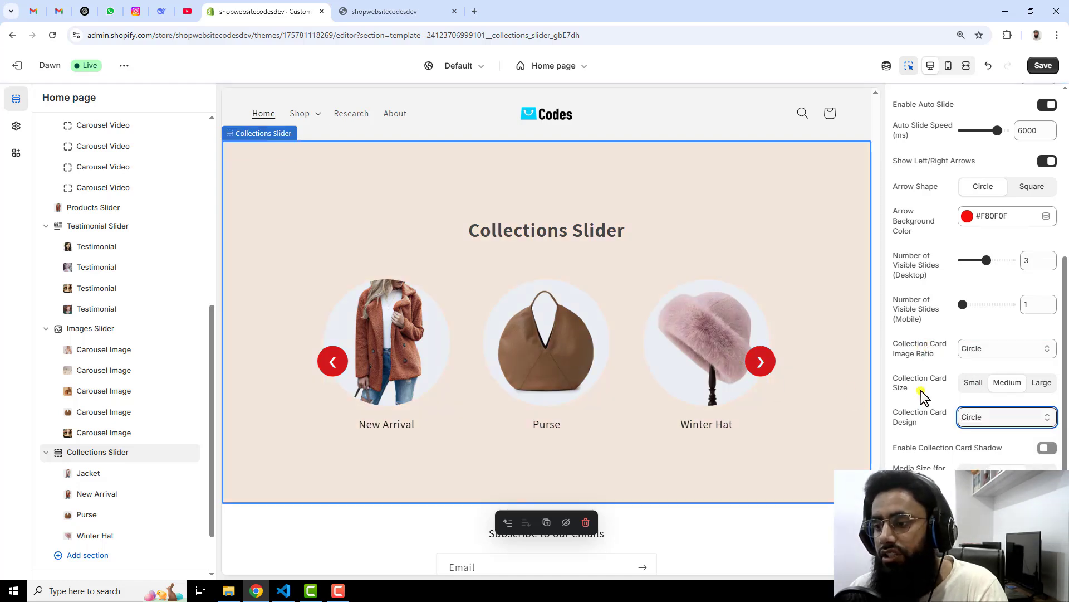
Step: Try the Portrait, Adapt and Square collection card designs in turn, and return the design to Circle
{"action": "left_click", "coordinate": [978, 415]}
{"action": "left_click", "coordinate": [980, 458]}
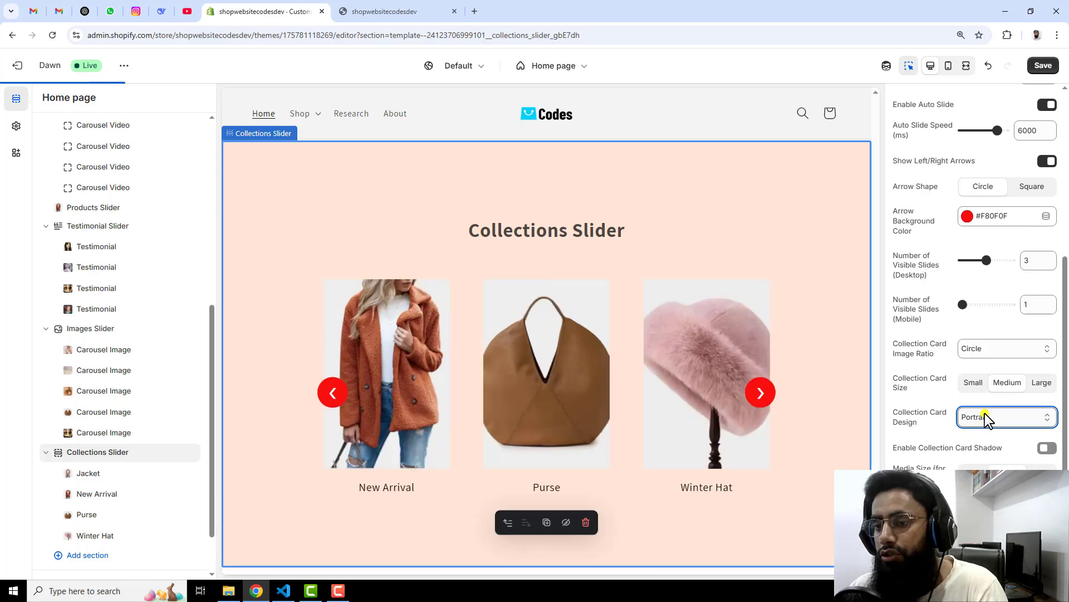
{"action": "left_click", "coordinate": [985, 414]}
{"action": "left_click", "coordinate": [987, 442]}
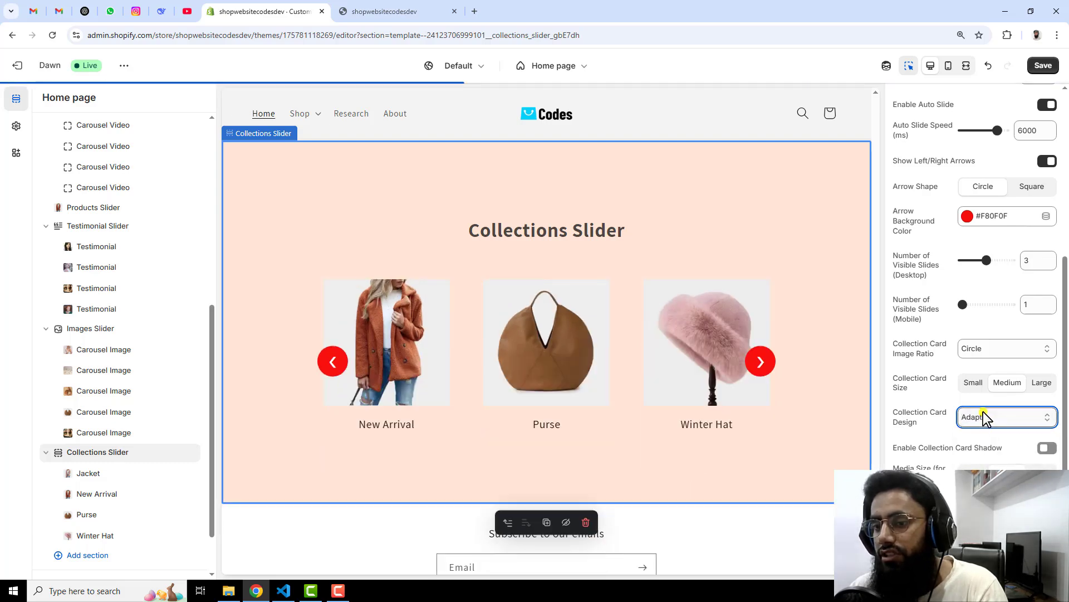
{"action": "left_click", "coordinate": [983, 413]}
{"action": "left_click", "coordinate": [991, 432]}
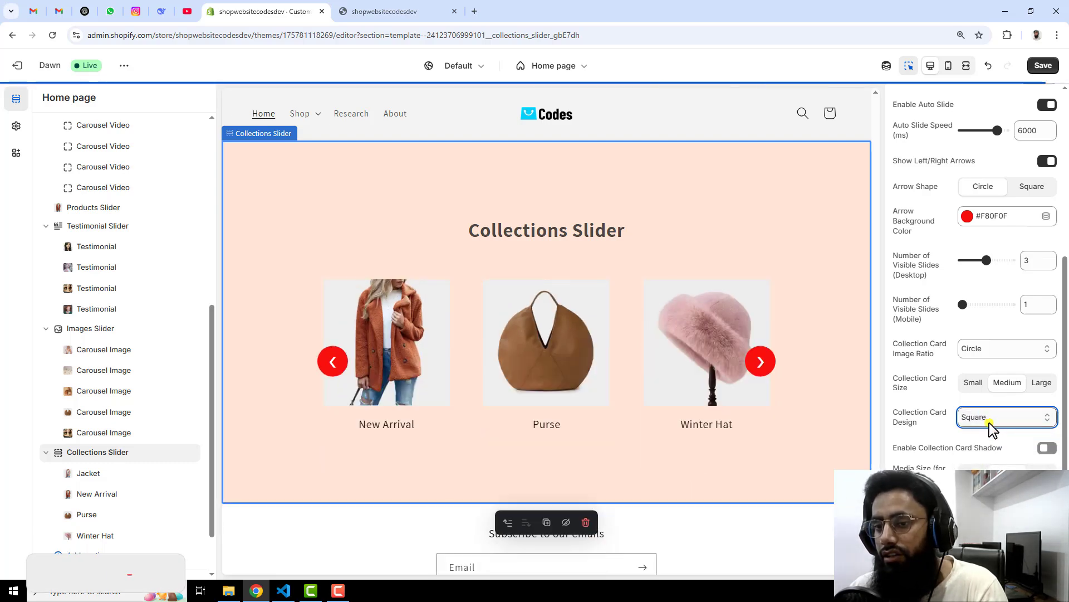
{"action": "left_click", "coordinate": [988, 423]}
{"action": "left_click", "coordinate": [992, 452]}
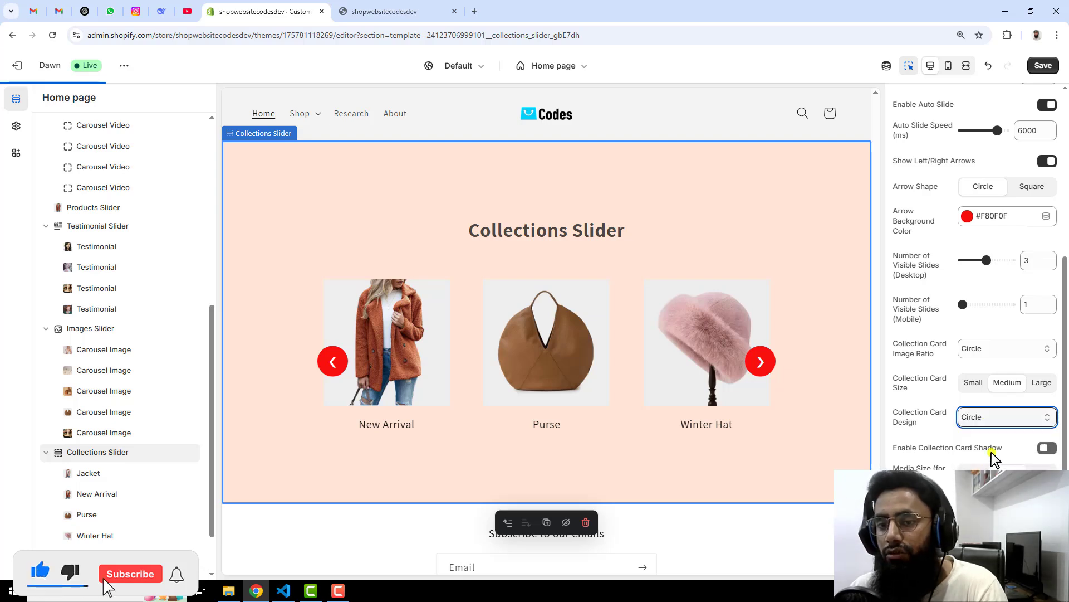
Step: Try the Small collection card size and set it back to Medium
{"action": "scroll", "coordinate": [958, 357], "scroll_direction": "down", "scroll_amount": 2}
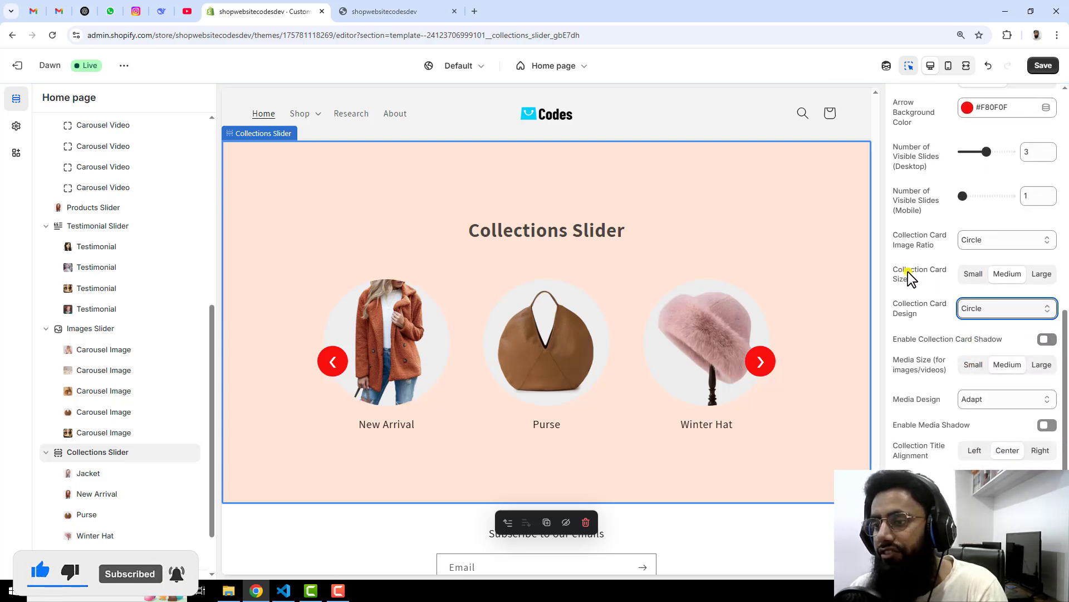
{"action": "left_click", "coordinate": [974, 274]}
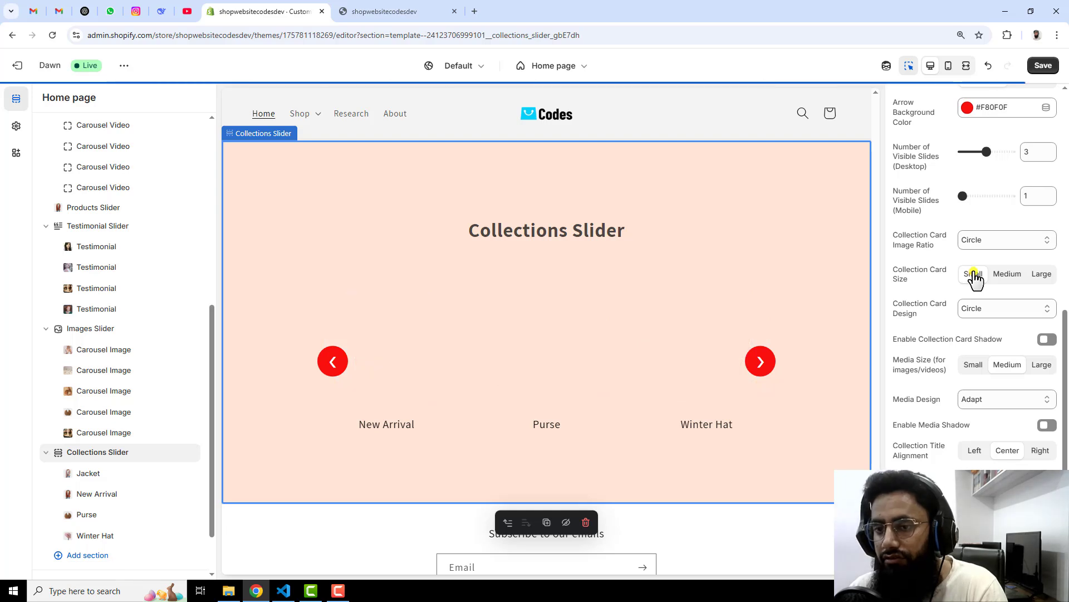
{"action": "left_click", "coordinate": [1002, 277]}
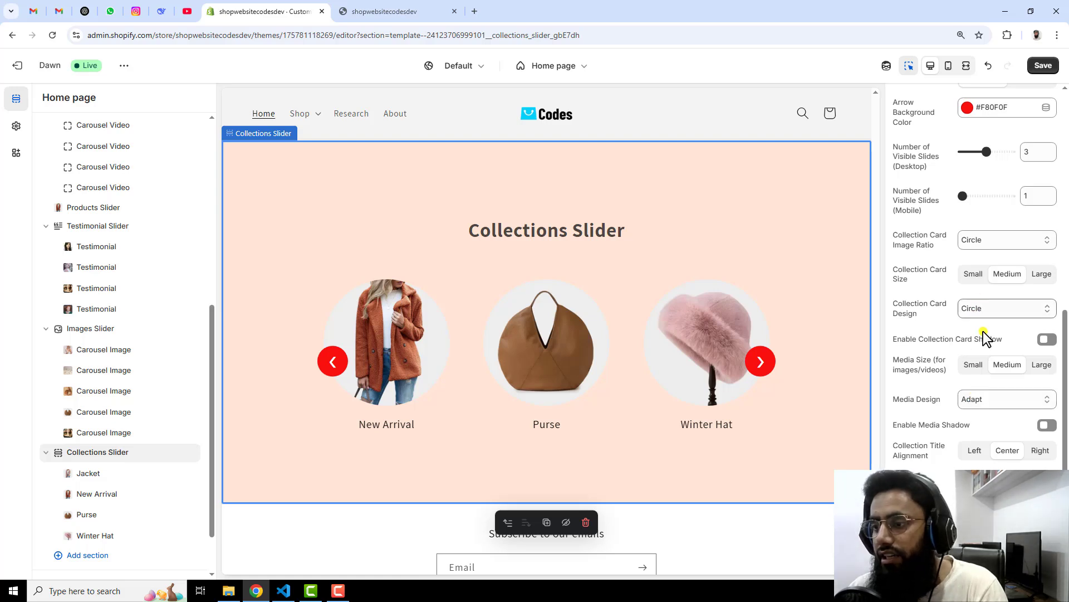
Step: Enable the collection card shadow and choose Adapt as the media design
{"action": "left_click", "coordinate": [1046, 339]}
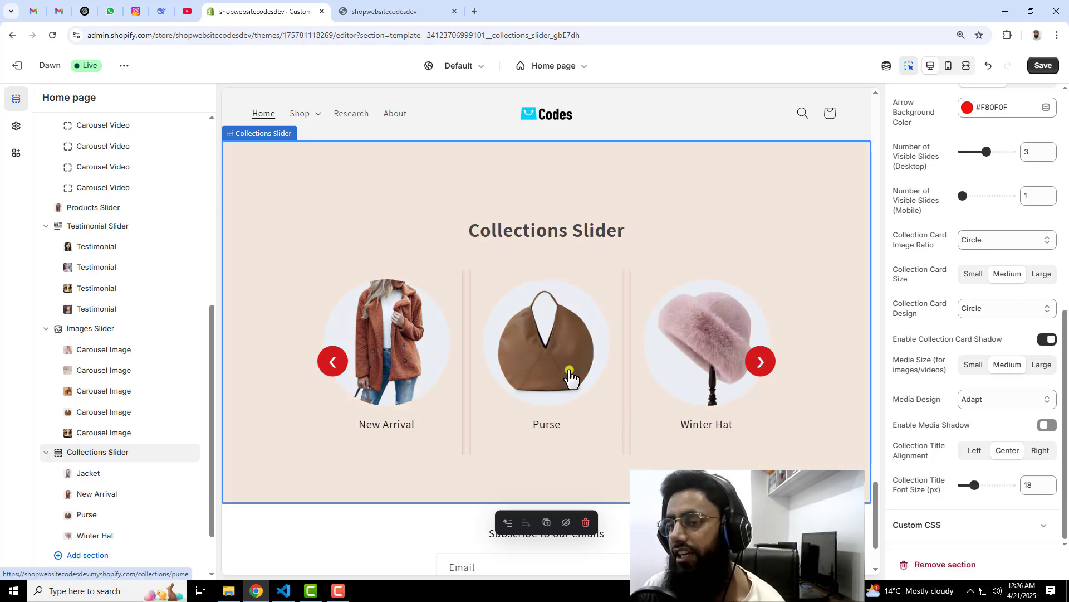
{"action": "left_click", "coordinate": [988, 400]}
{"action": "left_click", "coordinate": [980, 413]}
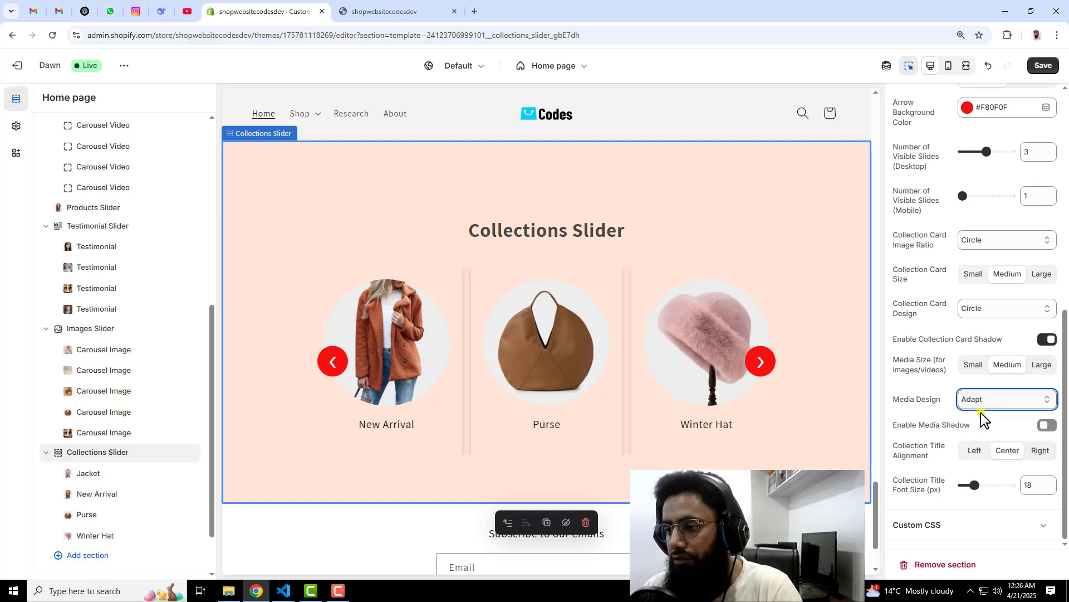
Step: Keep Adapt as the media design, try the Left and Right collection title alignments, and return the alignment to Center
{"action": "left_click", "coordinate": [984, 395]}
{"action": "left_click", "coordinate": [979, 427]}
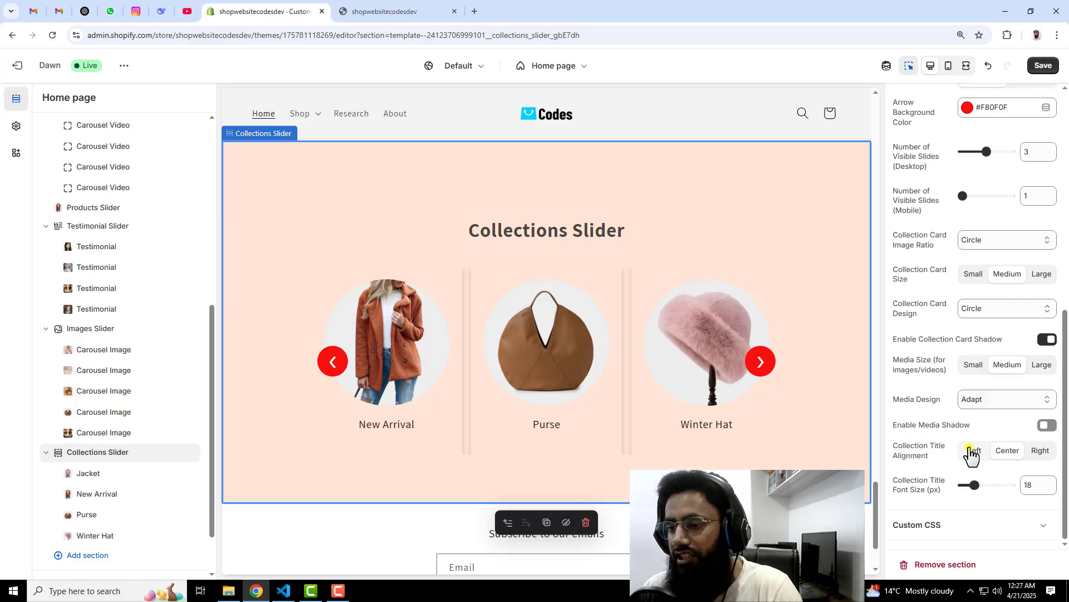
{"action": "left_click", "coordinate": [972, 451]}
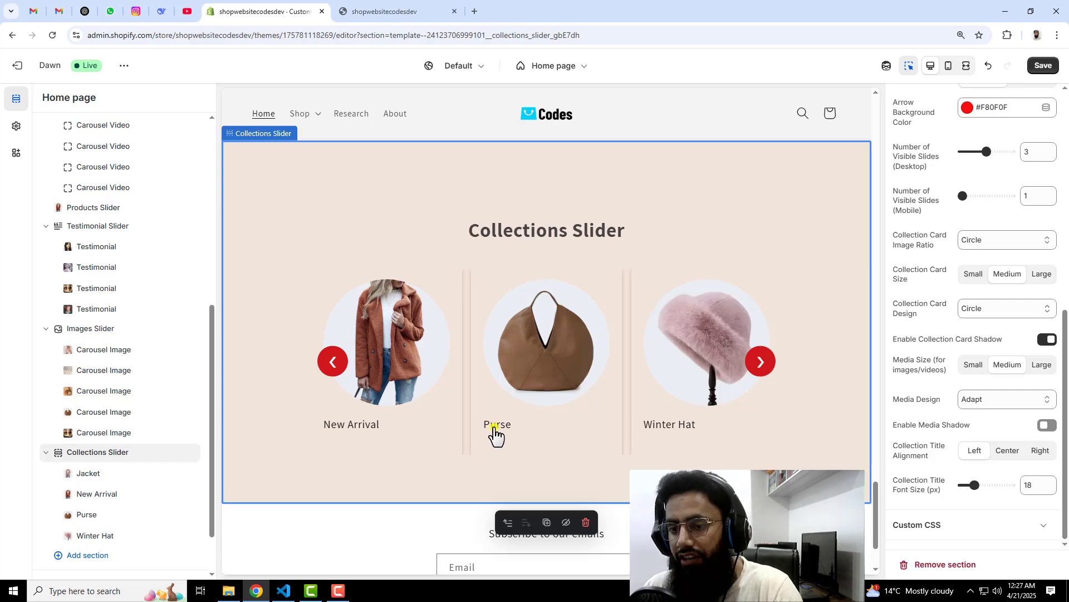
{"action": "left_click", "coordinate": [1040, 452]}
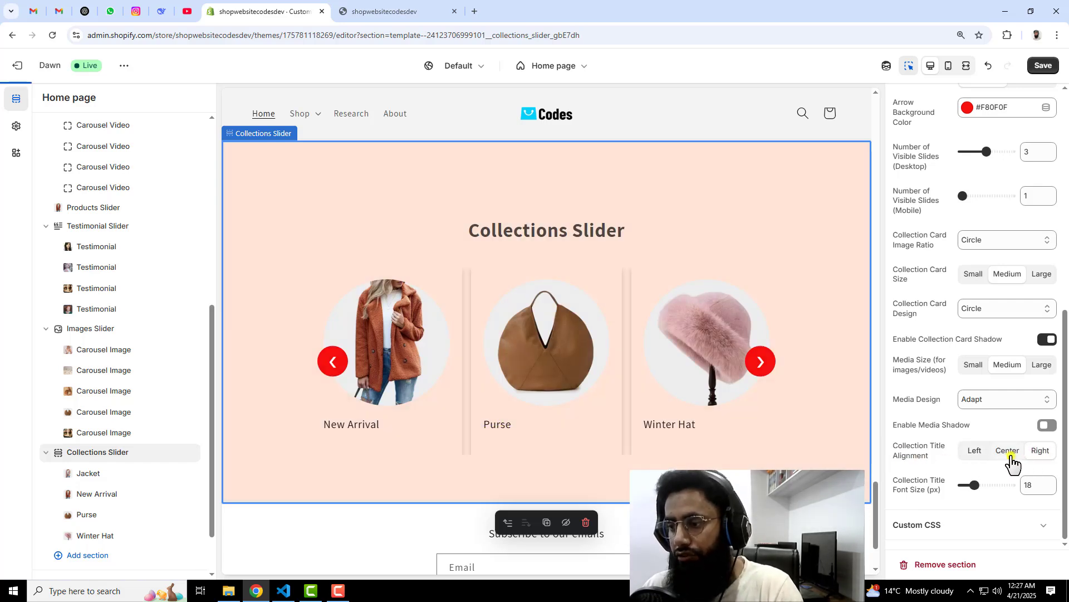
{"action": "left_click", "coordinate": [1008, 455]}
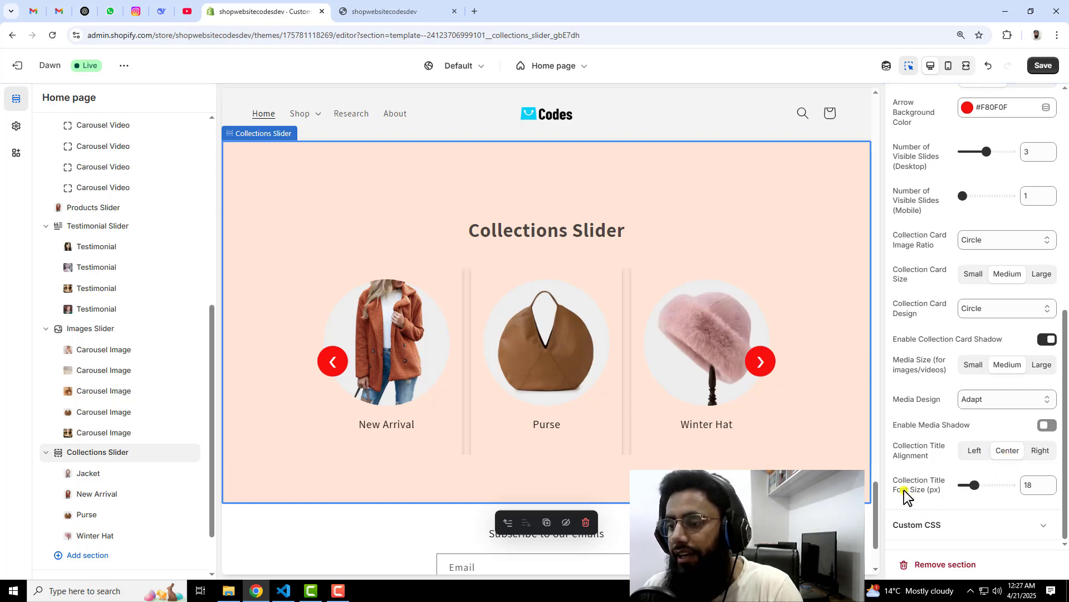
Step: Set the collection title font size to 24 px and save the theme changes
{"action": "left_click", "coordinate": [987, 483]}
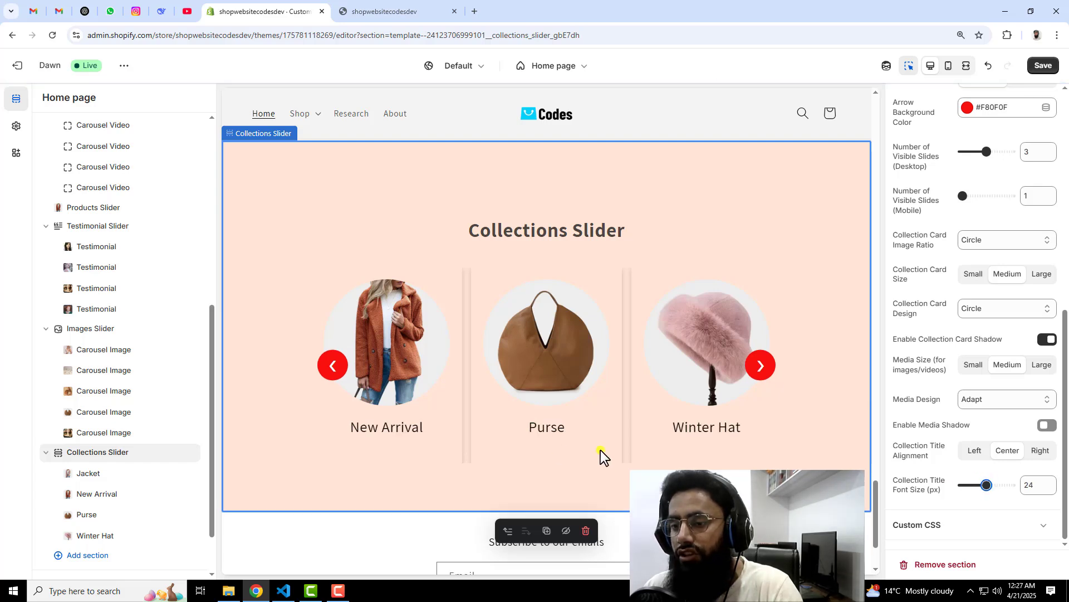
{"action": "left_click", "coordinate": [1043, 65]}
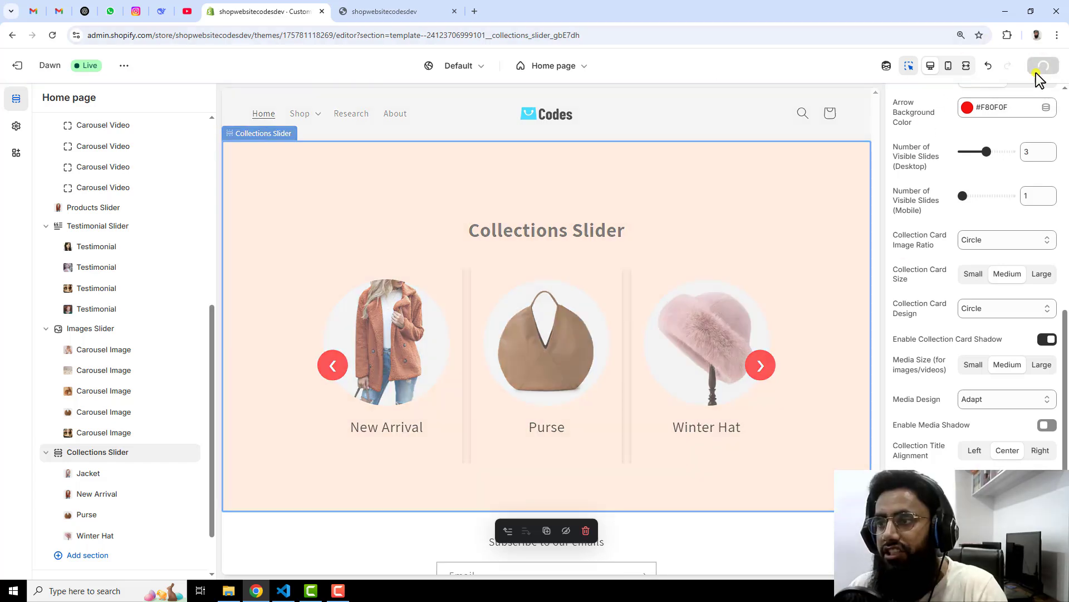
Step: Reload the live storefront home page and advance the Collections Slider to check how it works on desktop
{"action": "left_click", "coordinate": [368, 11]}
{"action": "left_click", "coordinate": [44, 39]}
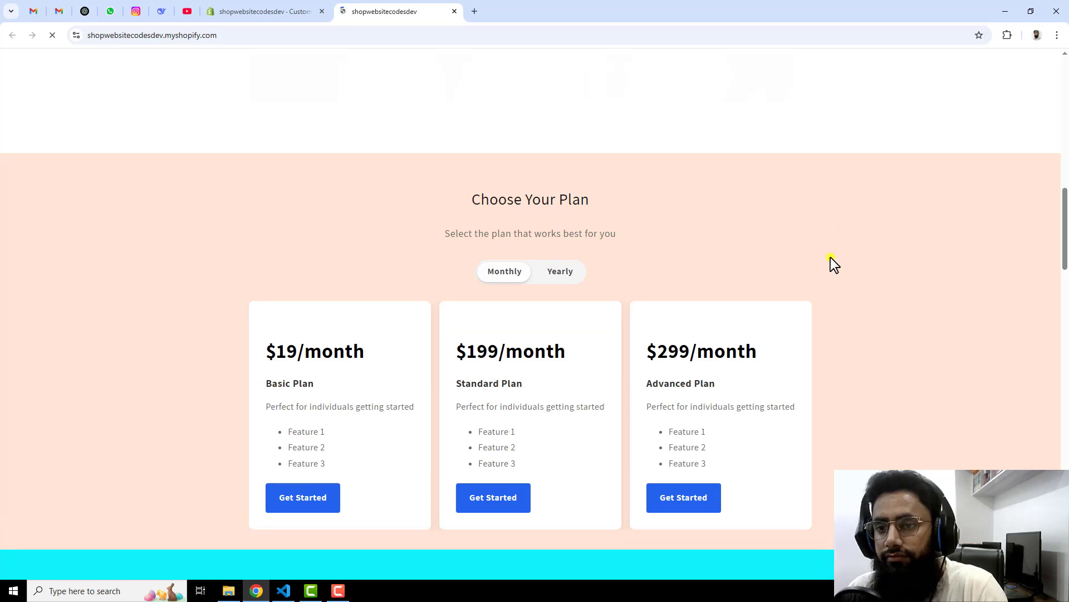
{"action": "scroll", "coordinate": [797, 259], "scroll_direction": "down", "scroll_amount": 14}
{"action": "scroll", "coordinate": [788, 266], "scroll_direction": "down", "scroll_amount": 15}
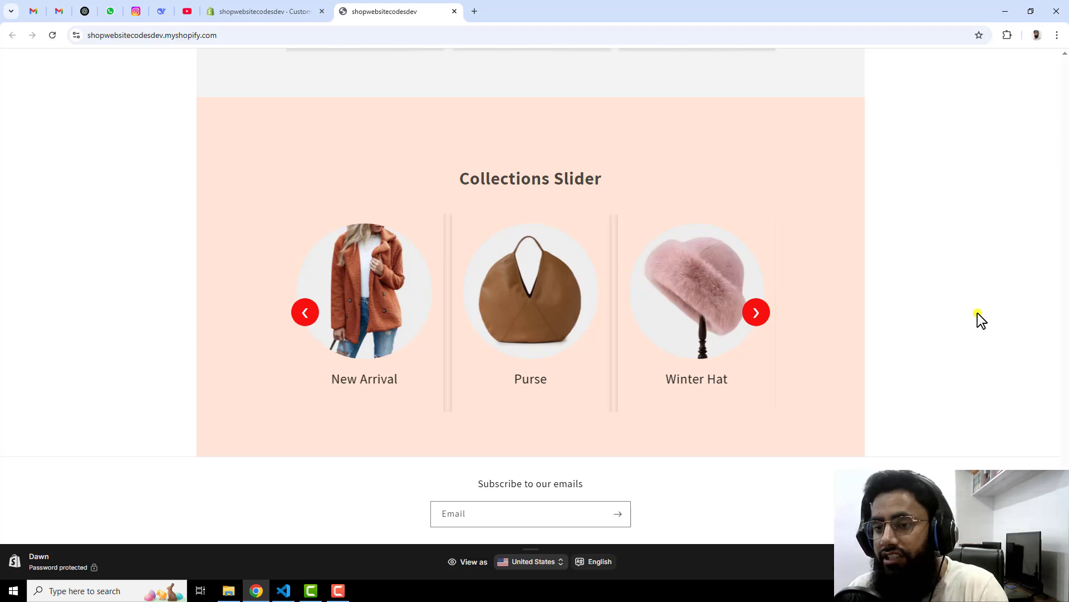
{"action": "left_click", "coordinate": [757, 313]}
{"action": "left_click", "coordinate": [759, 315]}
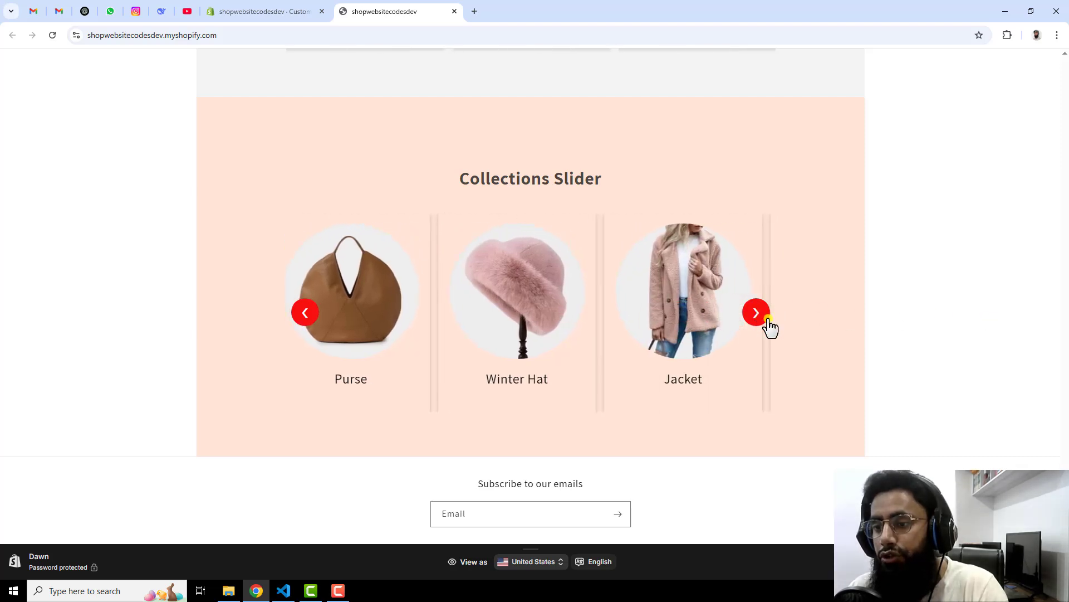
{"action": "left_click", "coordinate": [759, 315]}
Step: Inspect the refreshed storefront in the mobile device view, advance the Collections Slider through its slides, and close the developer tools
{"action": "right_click", "coordinate": [732, 169]}
{"action": "left_click", "coordinate": [780, 411]}
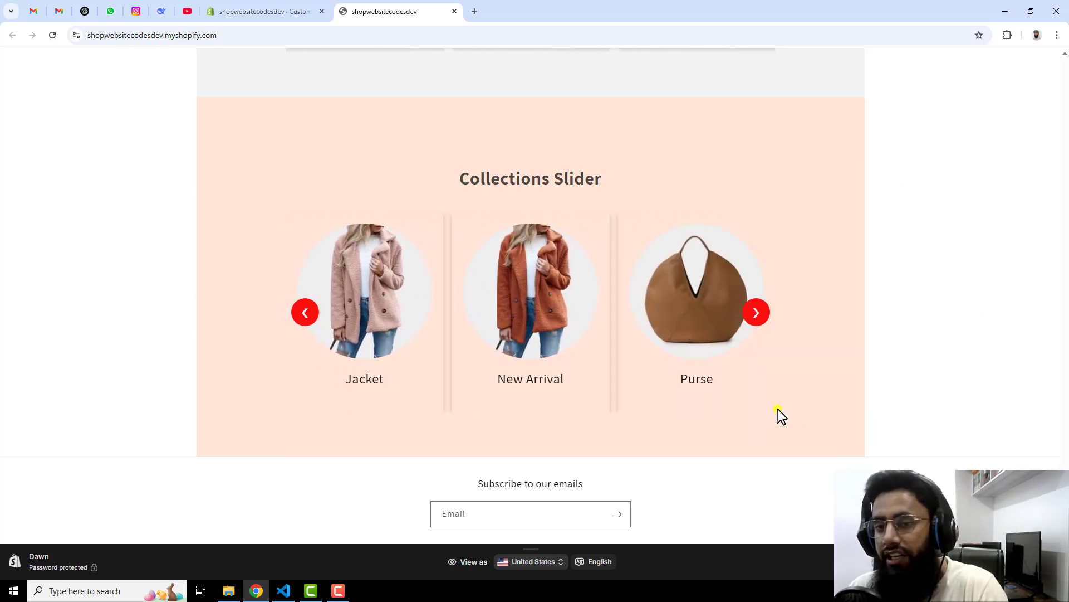
{"action": "left_click", "coordinate": [52, 35]}
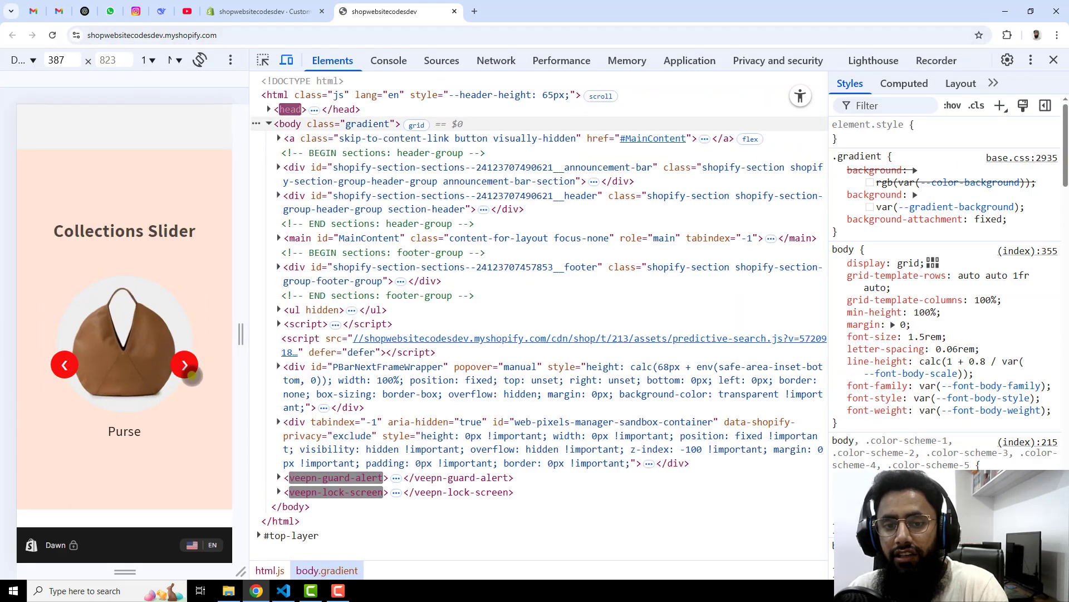
{"action": "left_click", "coordinate": [184, 364]}
{"action": "left_click", "coordinate": [184, 365]}
{"action": "left_click", "coordinate": [184, 364]}
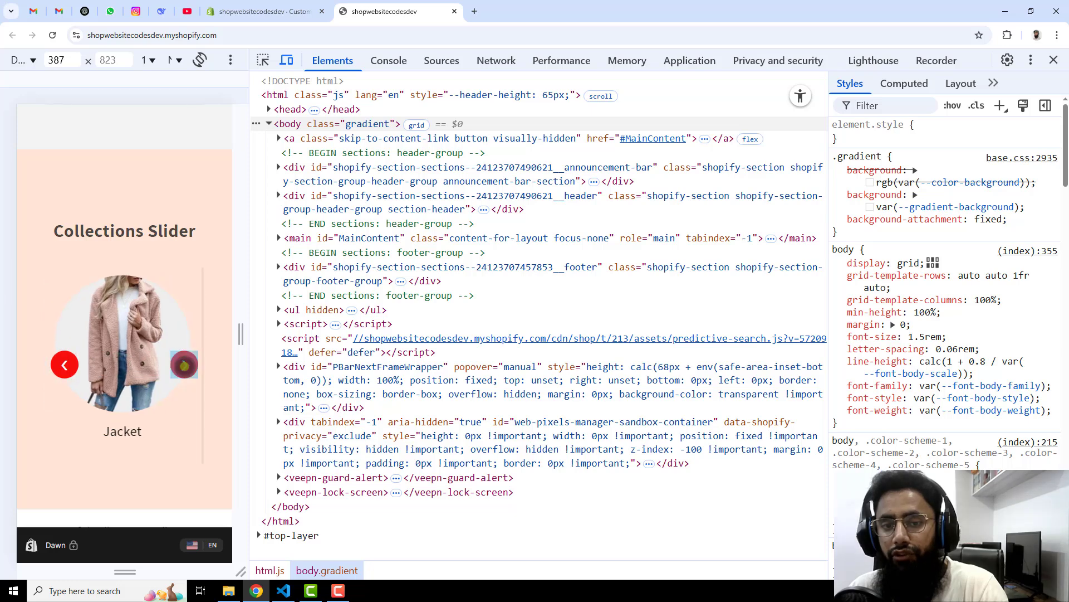
{"action": "left_click", "coordinate": [1055, 61]}
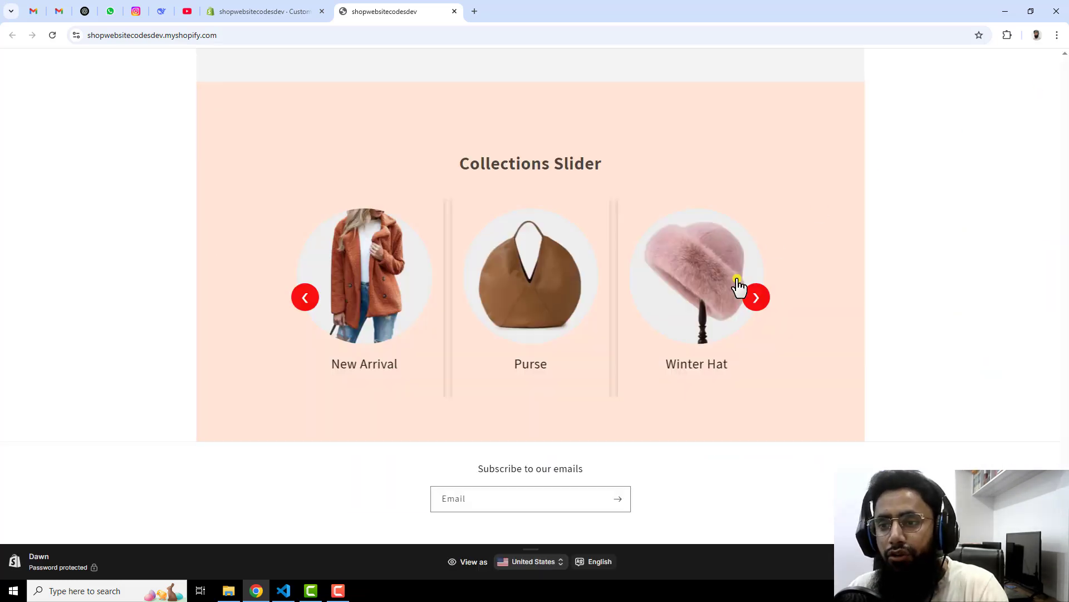
Step: Advance the Collections Slider in the desktop view, and review the other home page sections before returning to the slider
{"action": "left_click", "coordinate": [752, 294]}
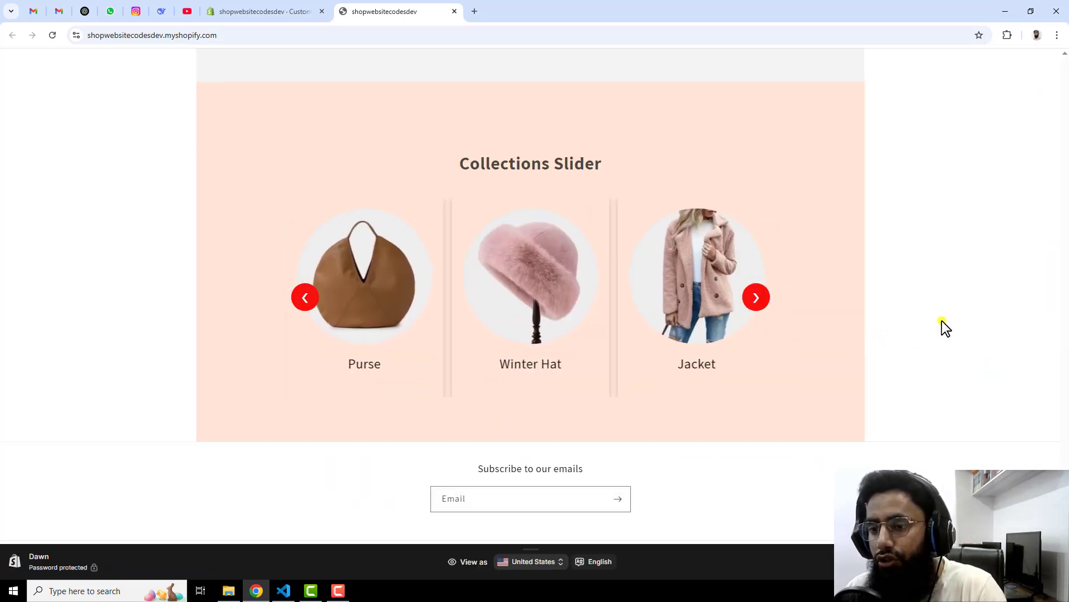
{"action": "scroll", "coordinate": [945, 327], "scroll_direction": "up", "scroll_amount": 1}
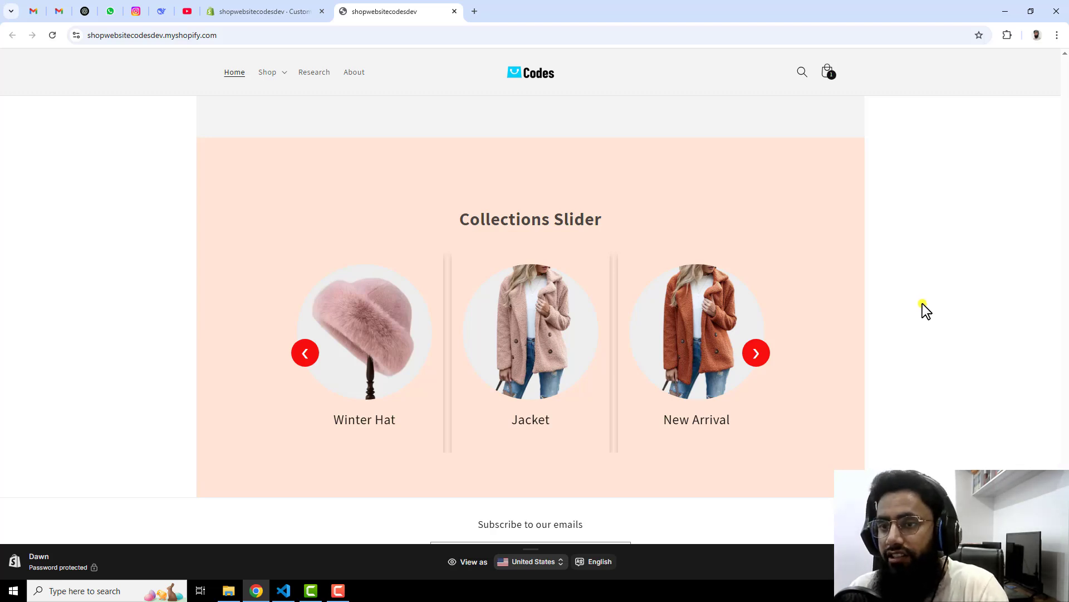
{"action": "scroll", "coordinate": [922, 303], "scroll_direction": "up", "scroll_amount": 5}
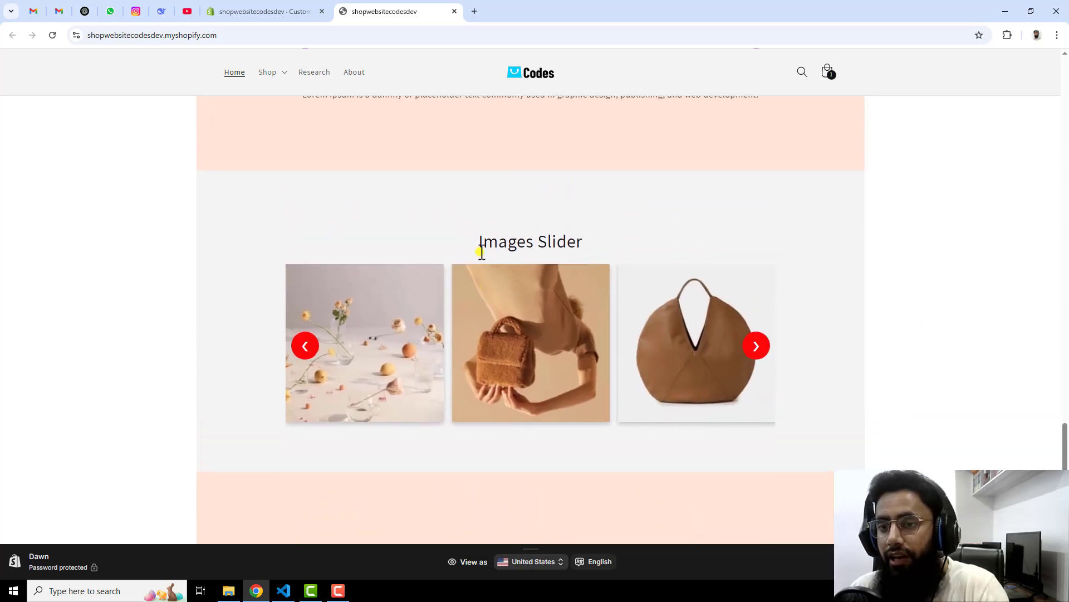
{"action": "scroll", "coordinate": [477, 301], "scroll_direction": "up", "scroll_amount": 10}
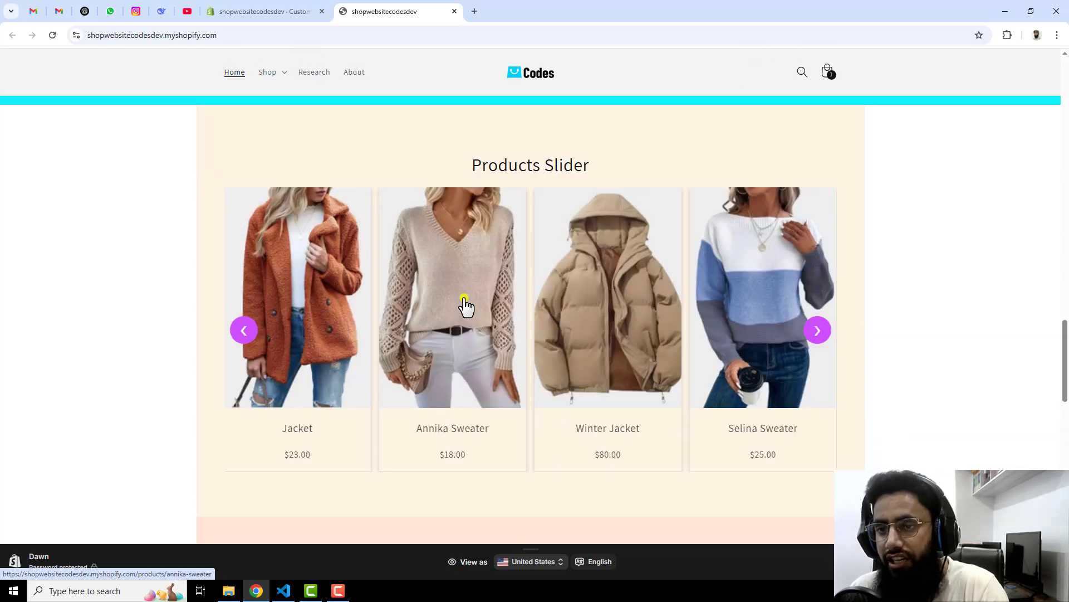
{"action": "scroll", "coordinate": [464, 300], "scroll_direction": "up", "scroll_amount": 10}
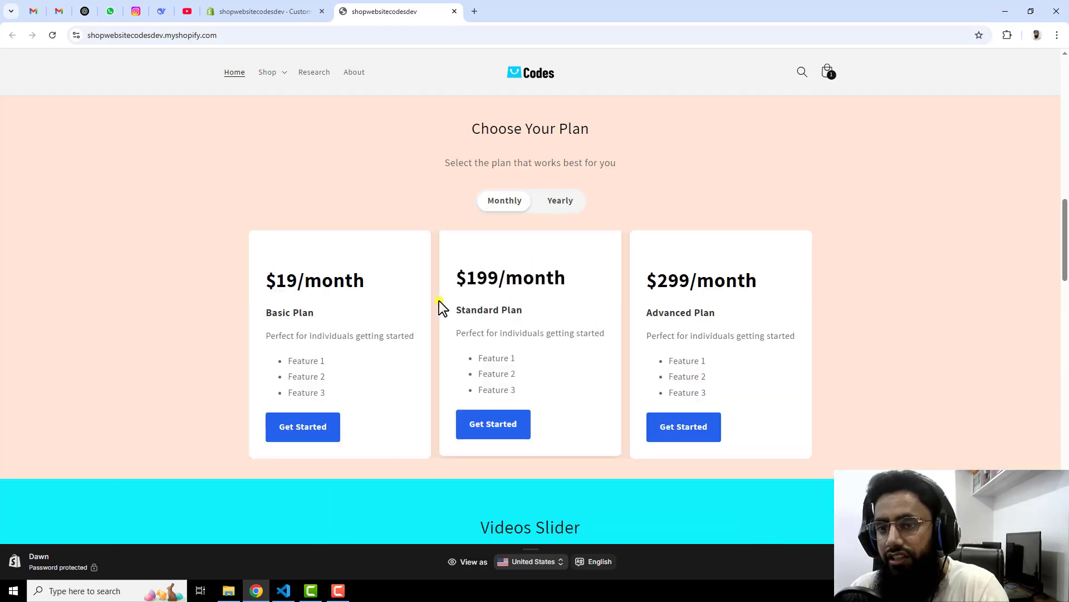
{"action": "scroll", "coordinate": [440, 306], "scroll_direction": "up", "scroll_amount": 7}
{"action": "scroll", "coordinate": [761, 287], "scroll_direction": "down", "scroll_amount": 8}
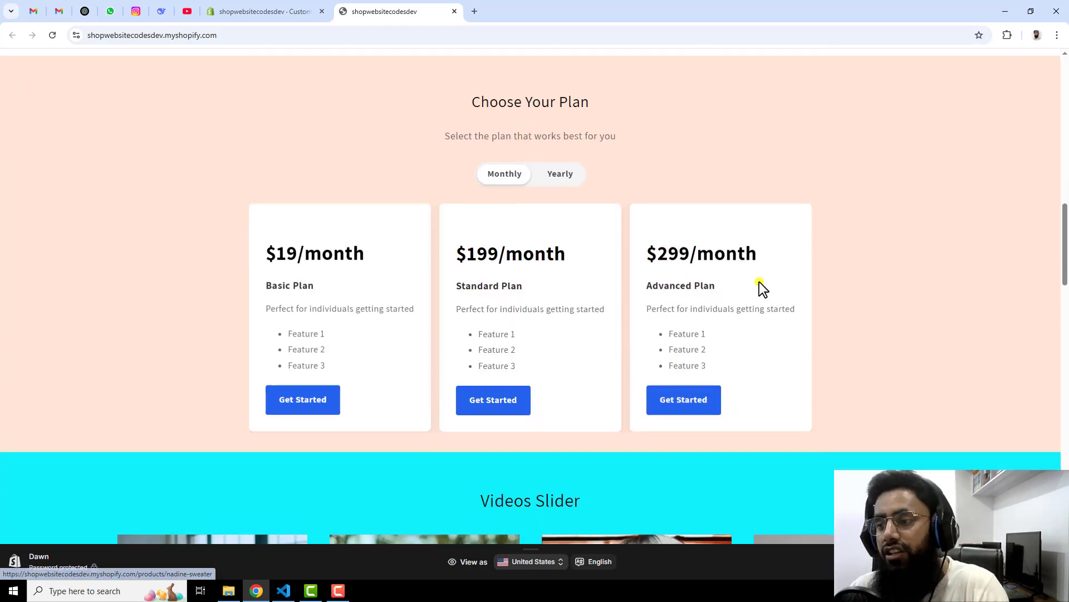
{"action": "scroll", "coordinate": [761, 285], "scroll_direction": "down", "scroll_amount": 20}
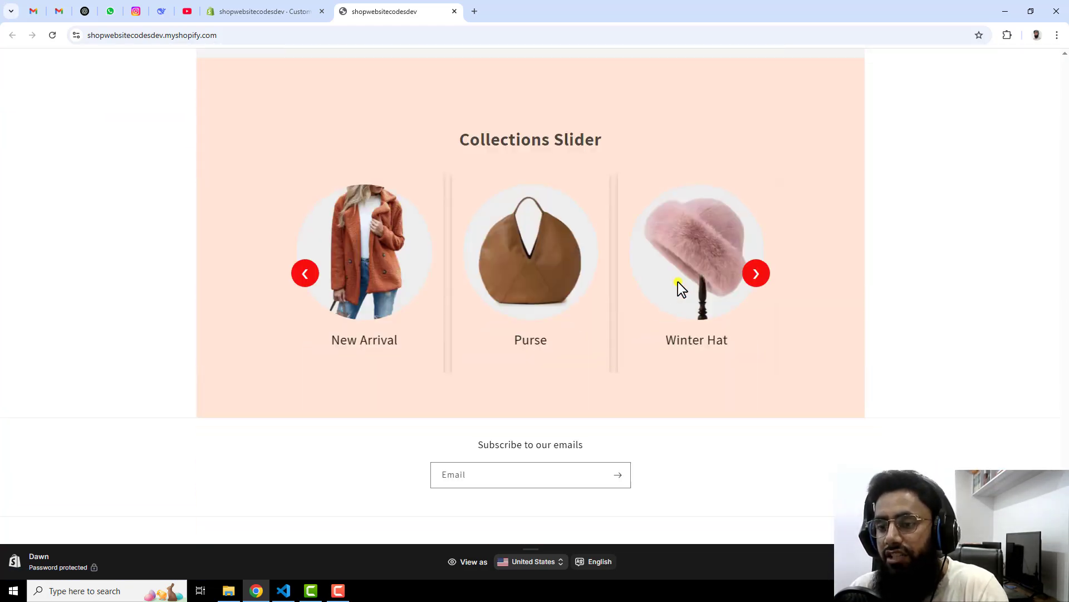